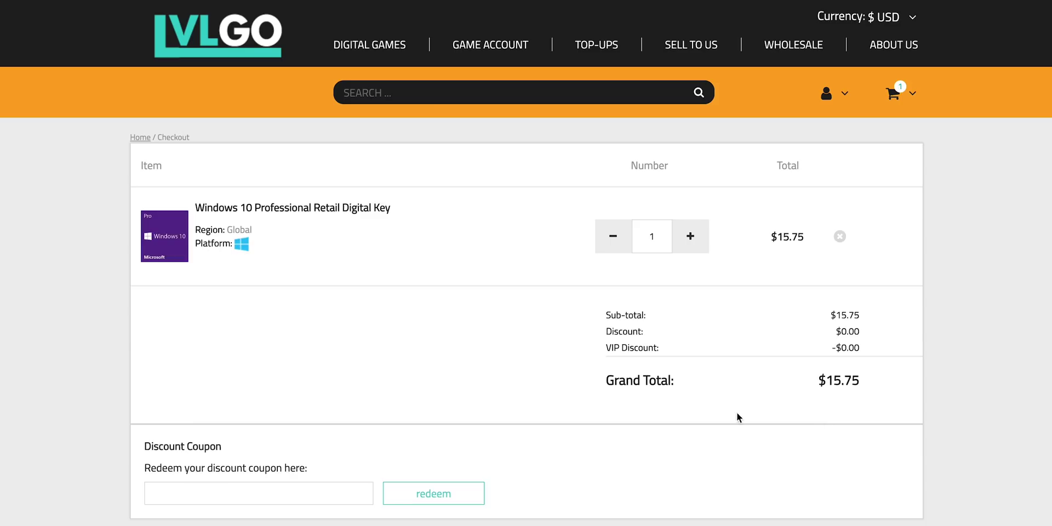
- Paste the discount code into LVLGO's coupon field and redeem it, bringing the total to $11.97
click(279, 496)
right_click(276, 493)
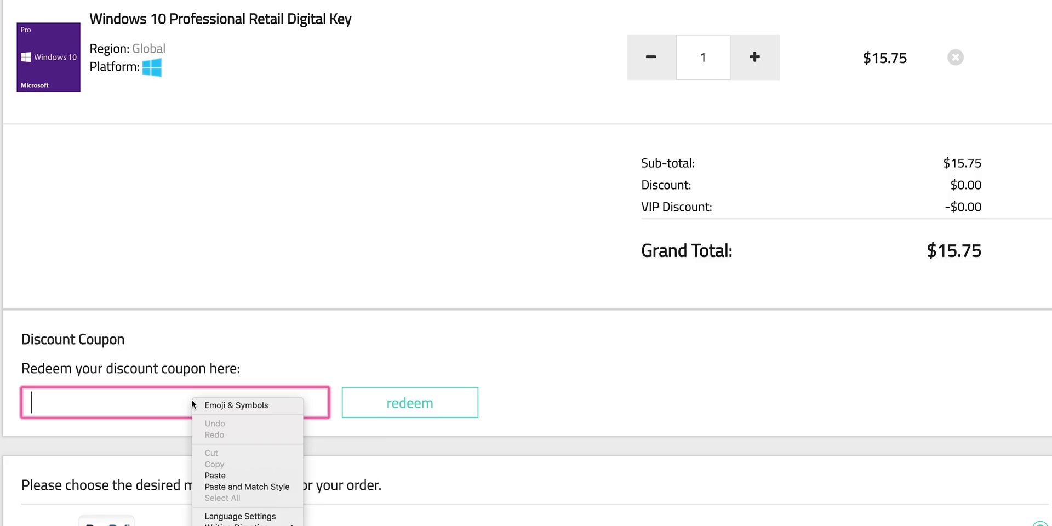
click(285, 525)
click(411, 498)
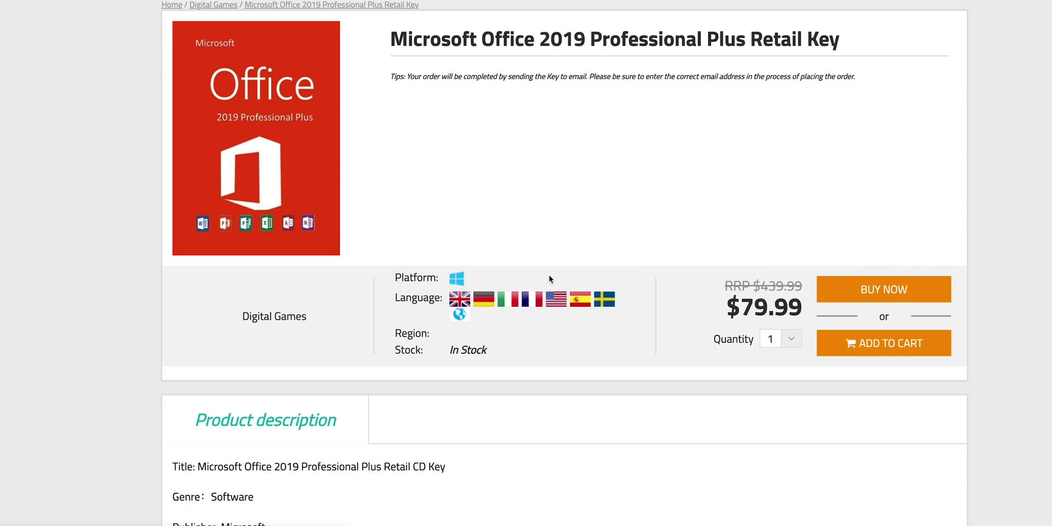
scroll(551, 279, down, 3)
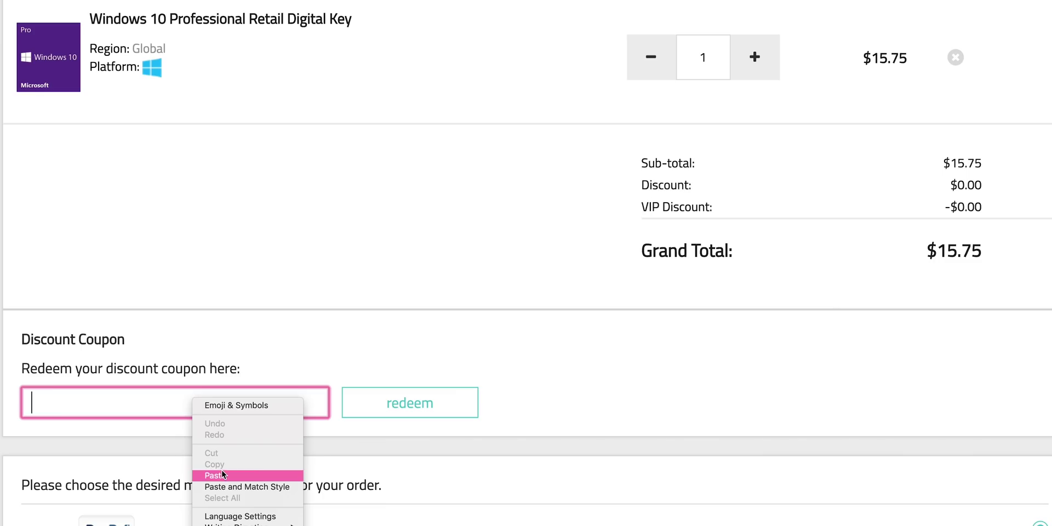
click(222, 474)
click(380, 404)
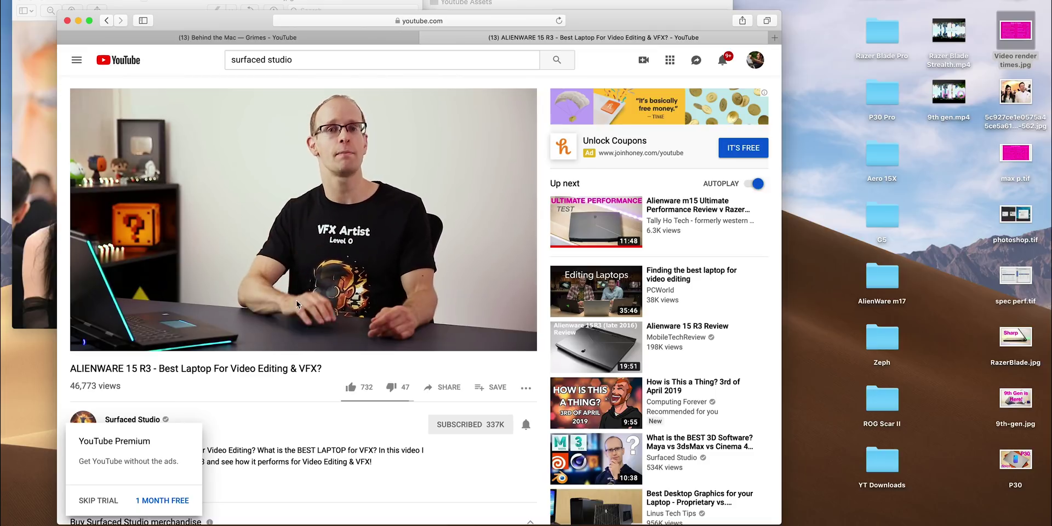
- Pause the Alienware 15 R3 review, play the Behind the Mac video in the other tab, and minimize the photo window
mouse_move(323, 281)
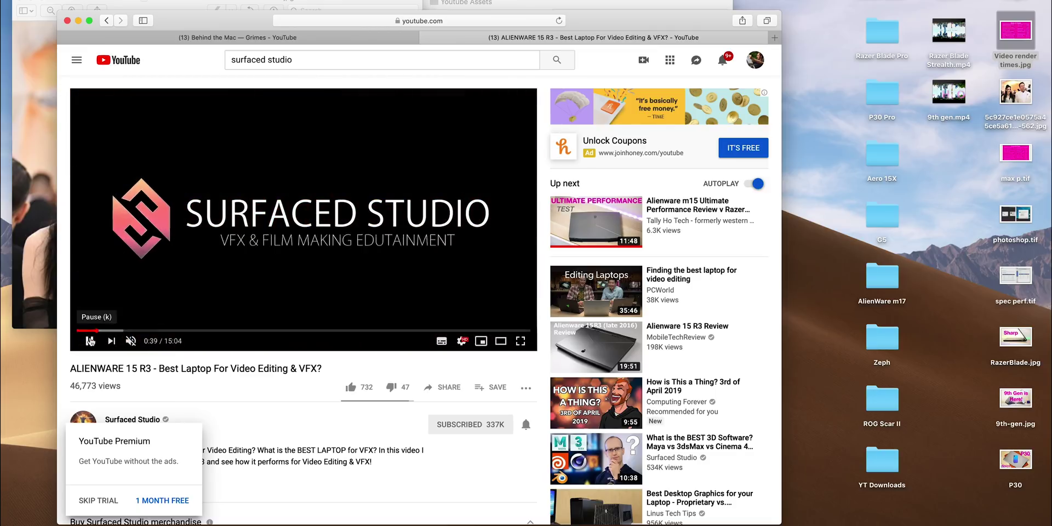
click(91, 341)
click(285, 40)
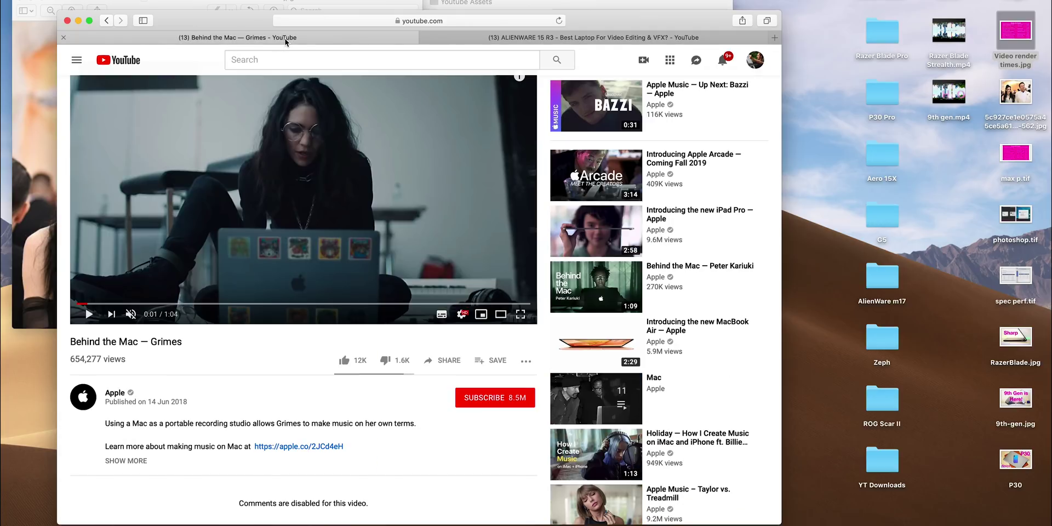
click(90, 314)
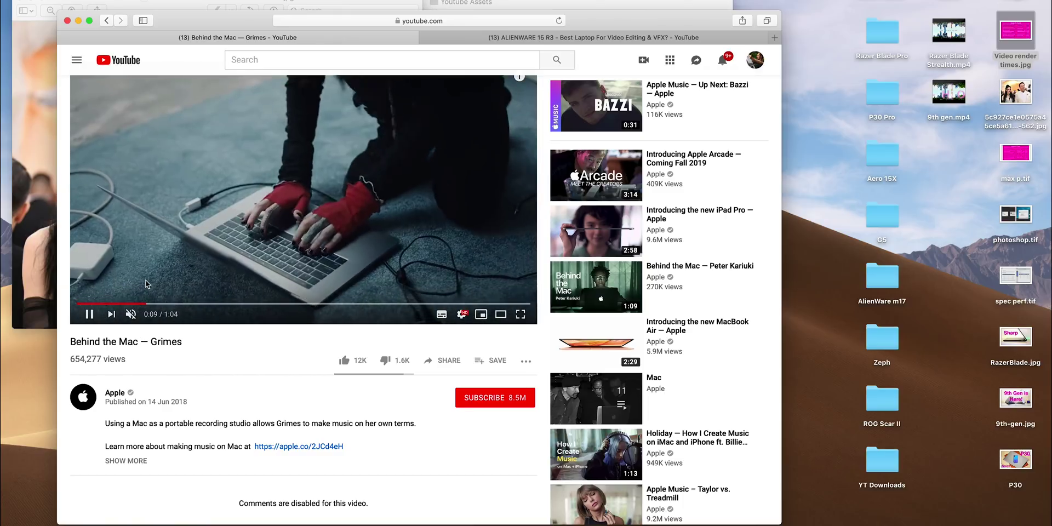
click(306, 2)
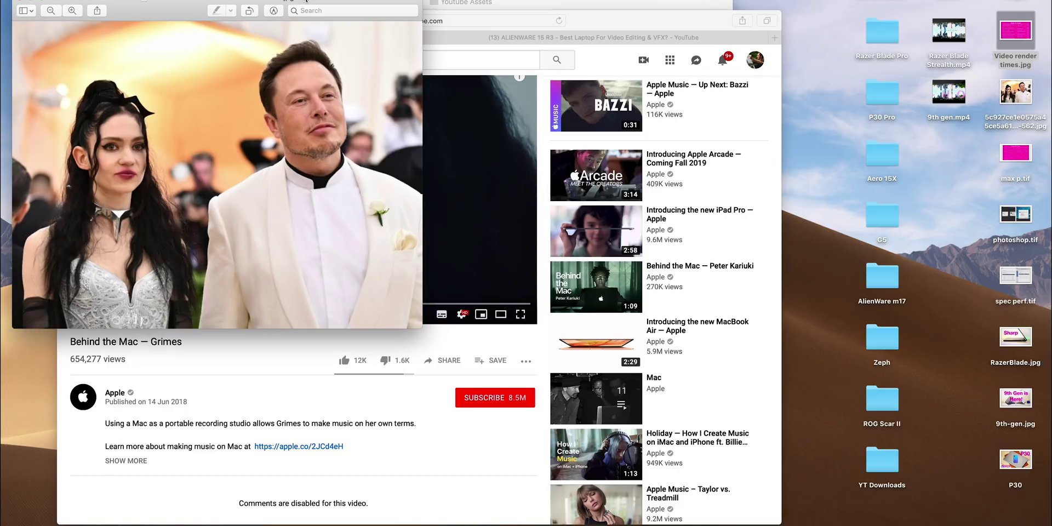
click(31, 2)
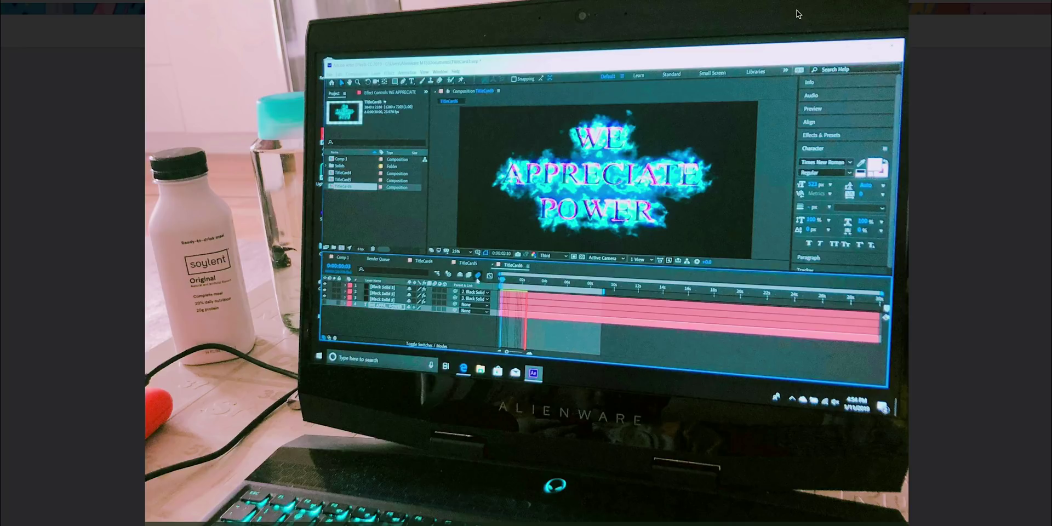
- Close the image viewer and enlarge the tweet's WE APPRECIATE POWER laptop photo
key(Escape)
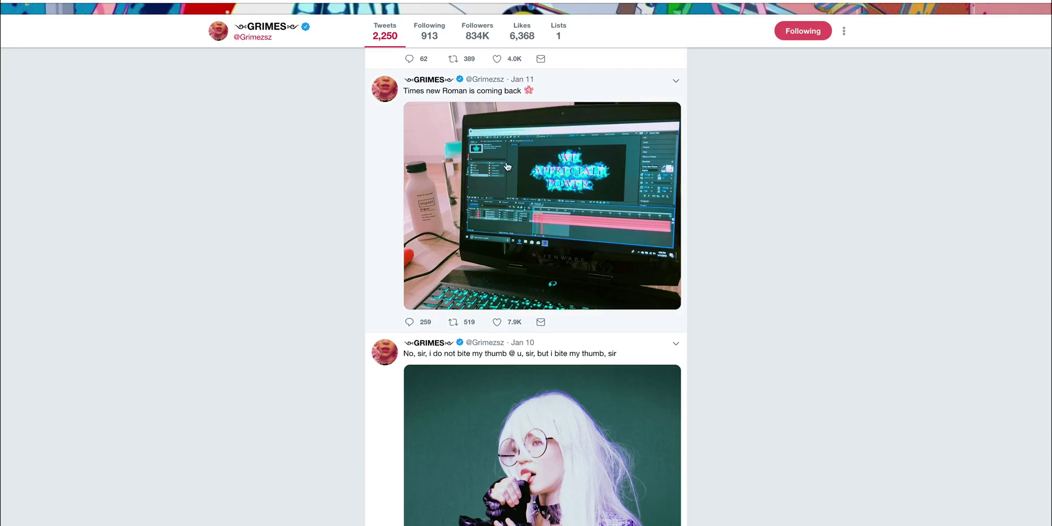
click(517, 232)
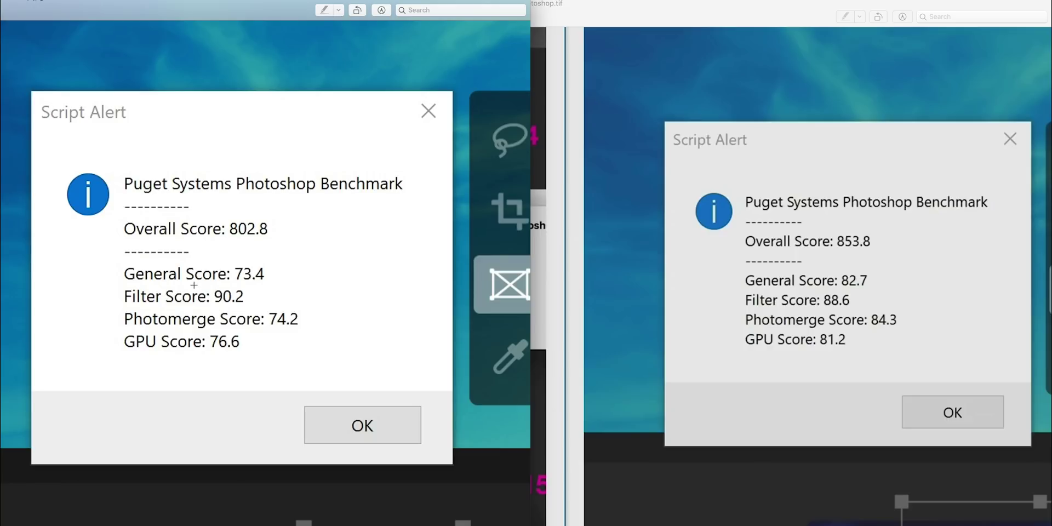
scroll(679, 145, right, 2)
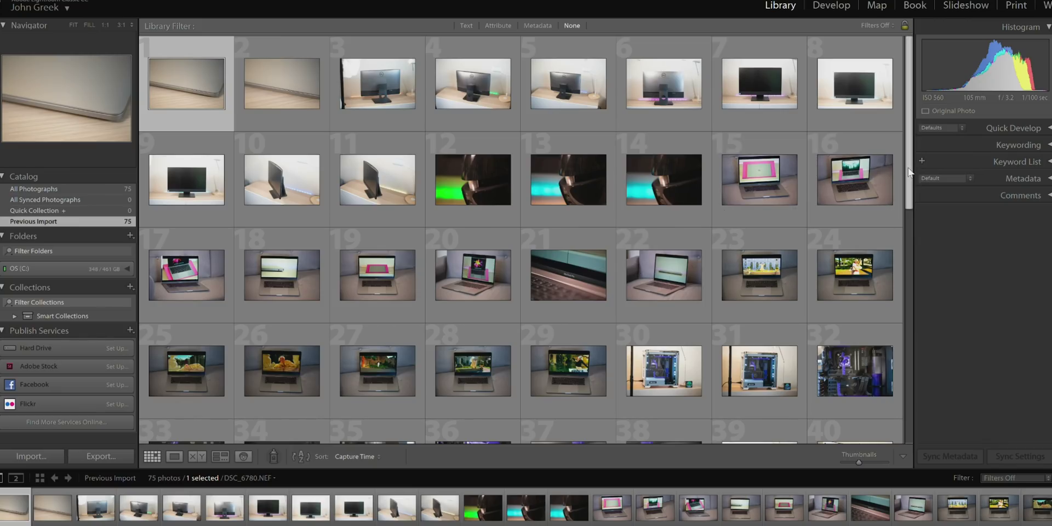
- Step through photos 11 to 14, viewing them full size and at 1:1
drag(908, 173, 889, 145)
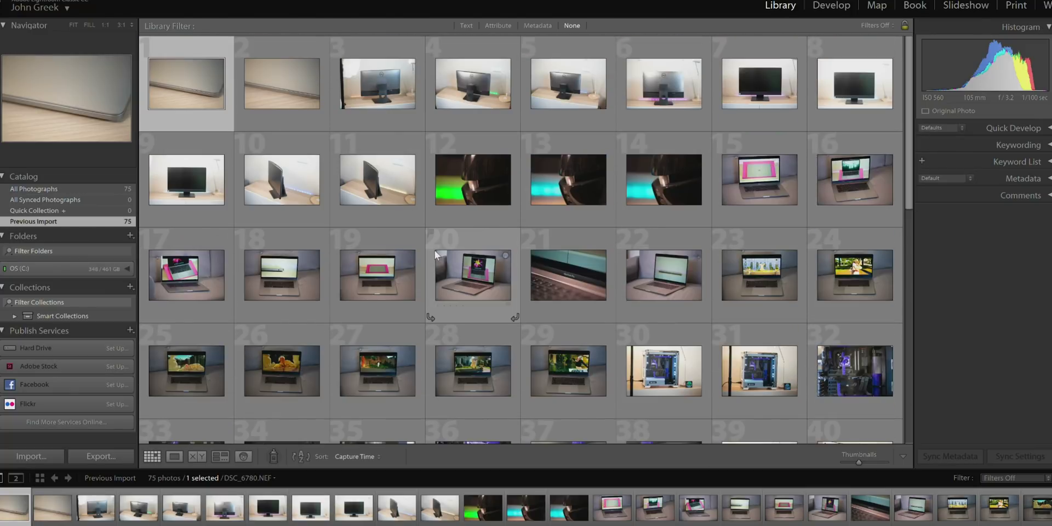
double_click(376, 211)
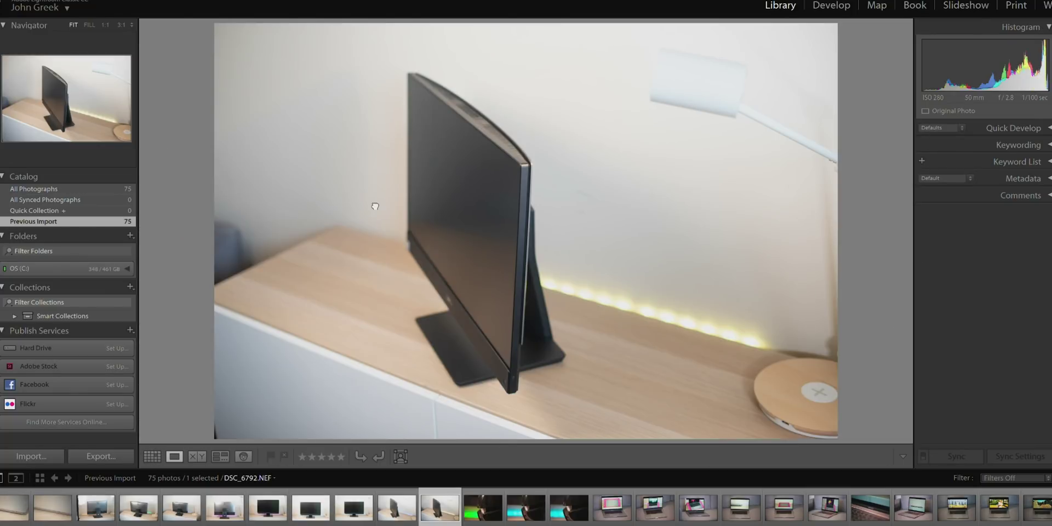
key(g)
click(457, 195)
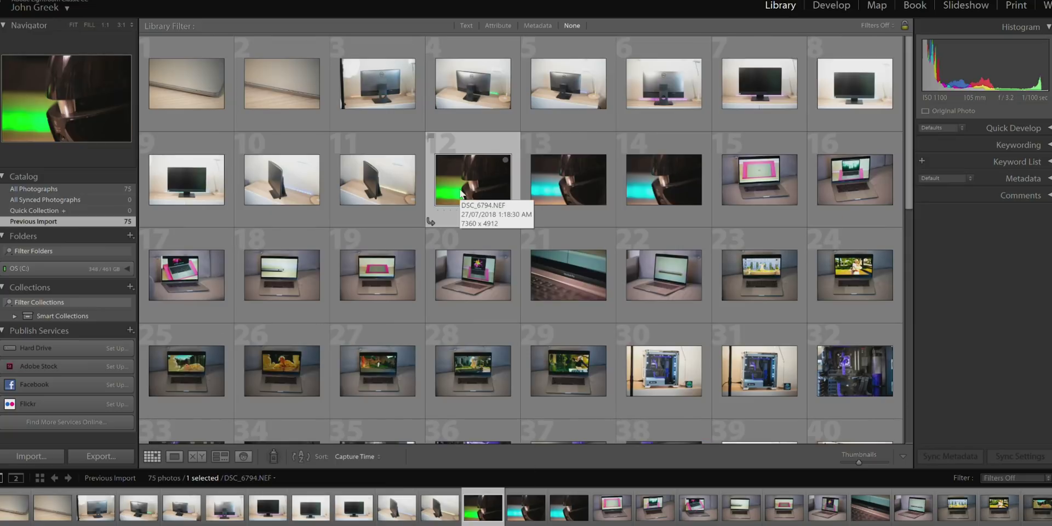
key(Right)
key(e)
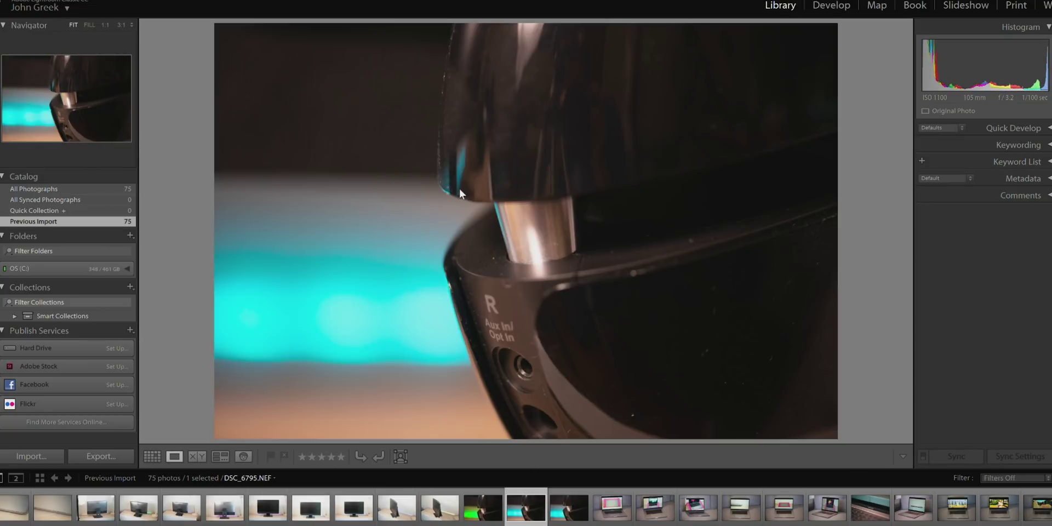
click(459, 188)
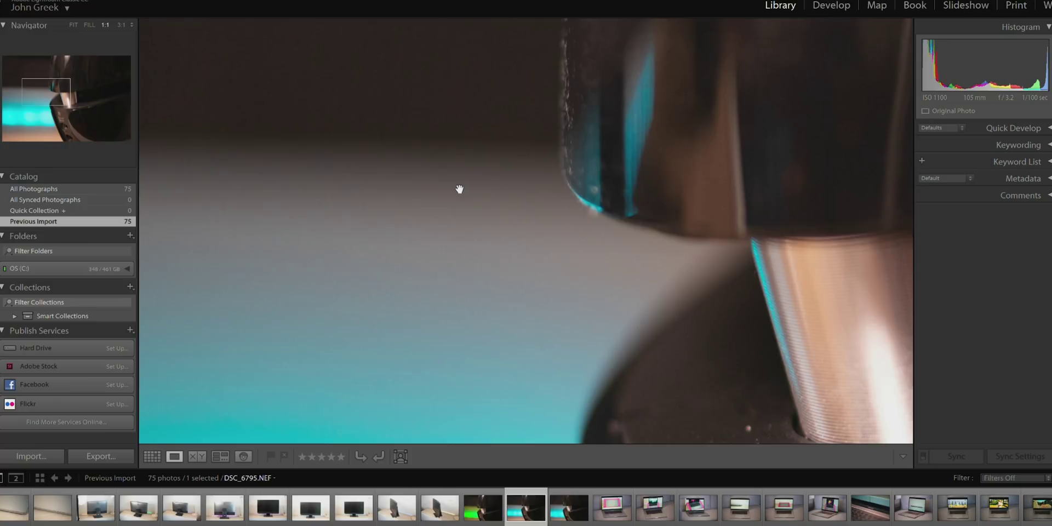
key(Right)
key(g)
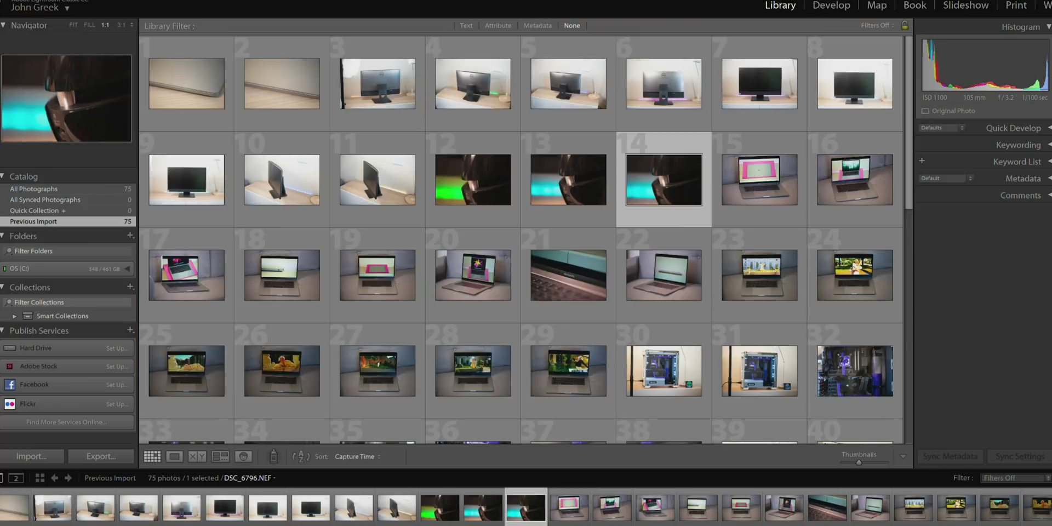
- Review photos 15 through 20 full size and at 1:1, and clear photo 20's rating
key(Right)
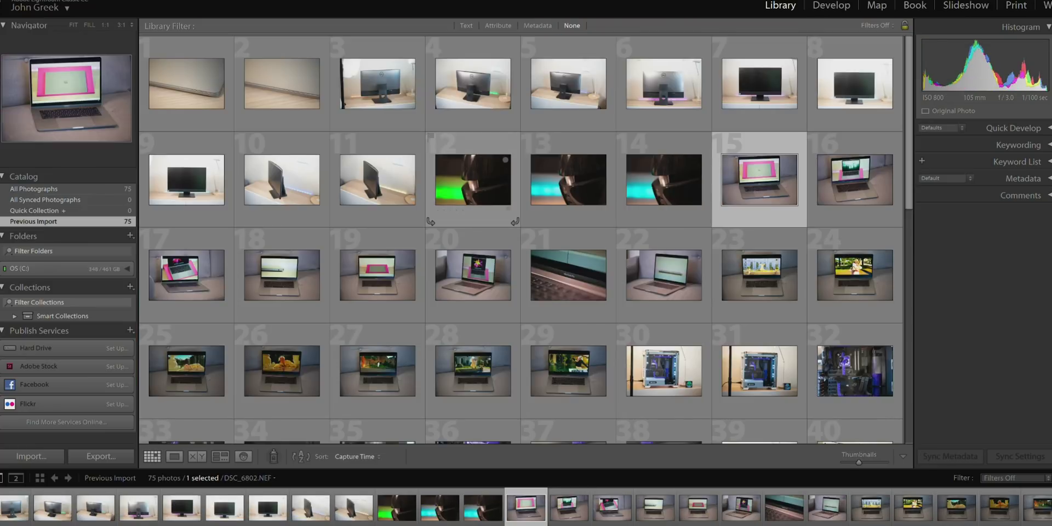
key(e)
key(Right)
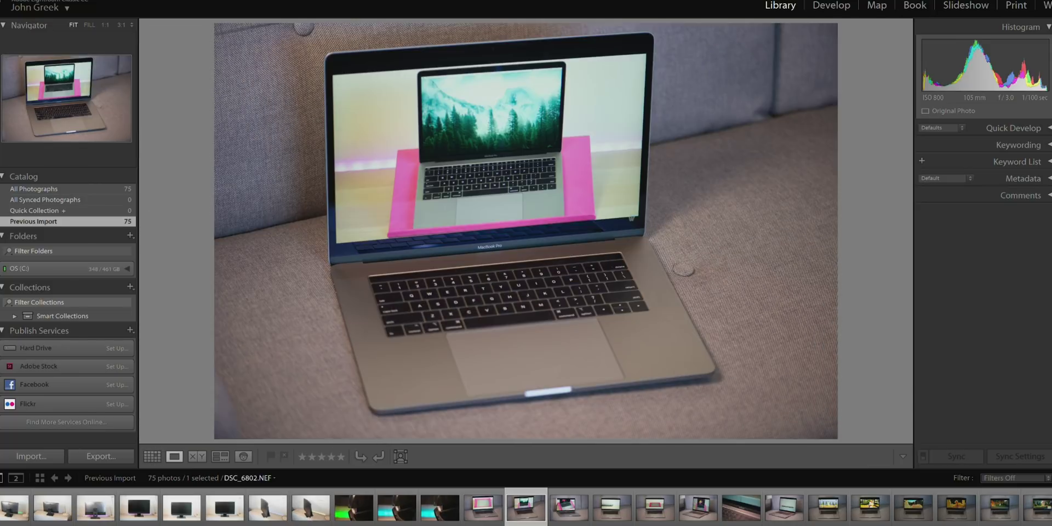
key(Right)
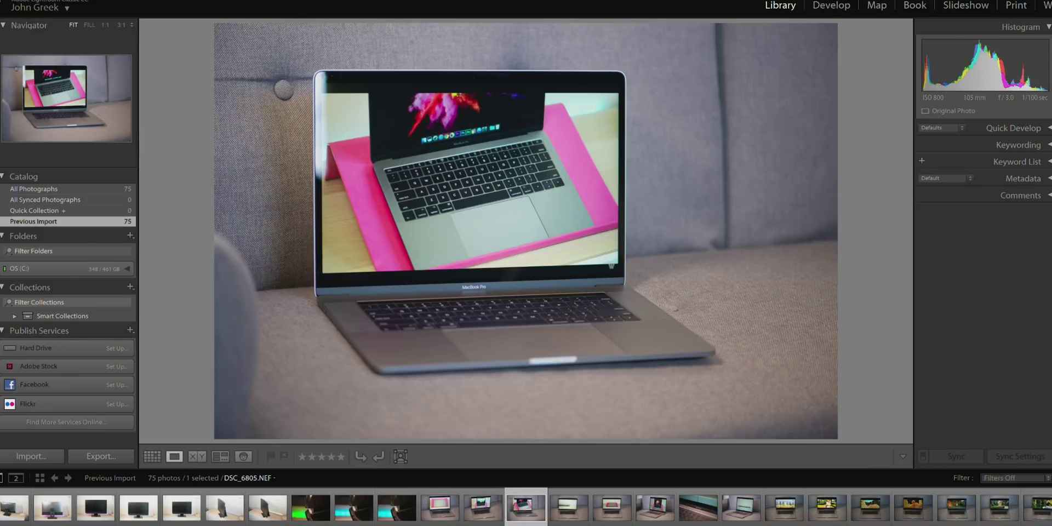
key(Right)
key(Right)
key(Right)
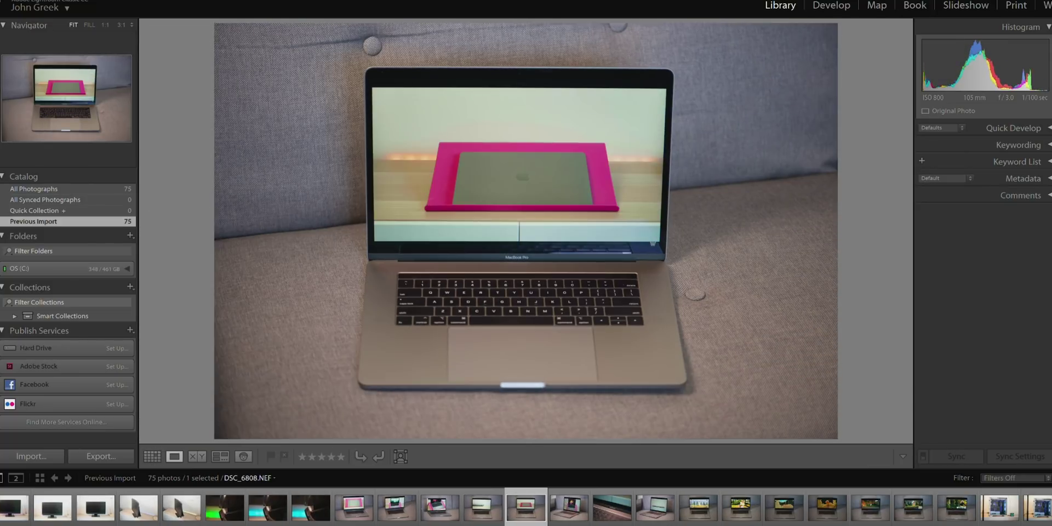
key(z)
key(g)
key(Right)
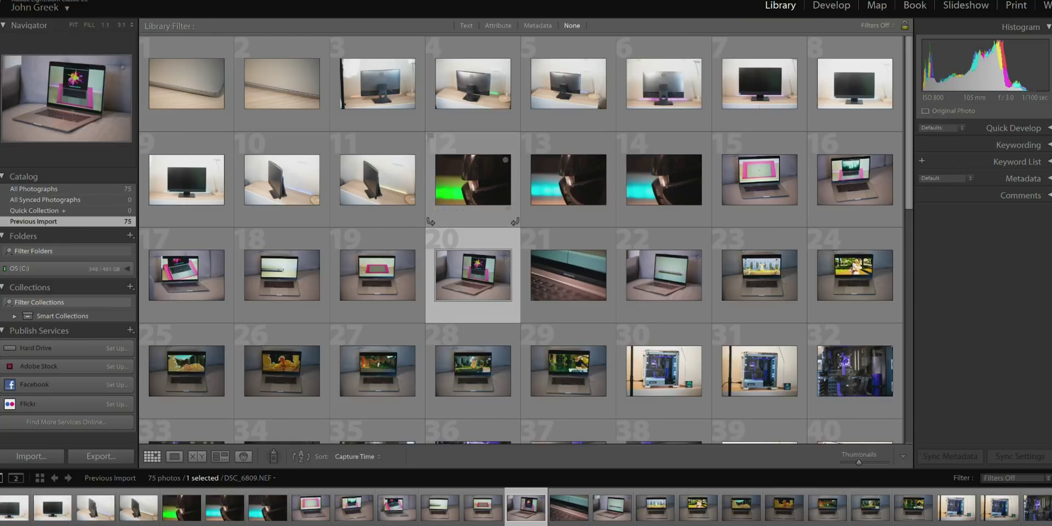
key(e)
key(z)
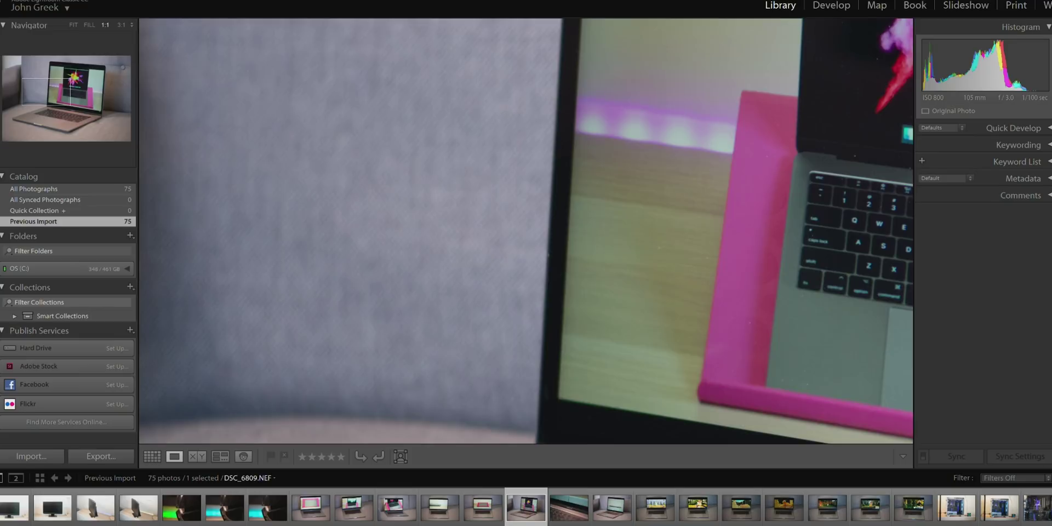
key(g)
key(0)
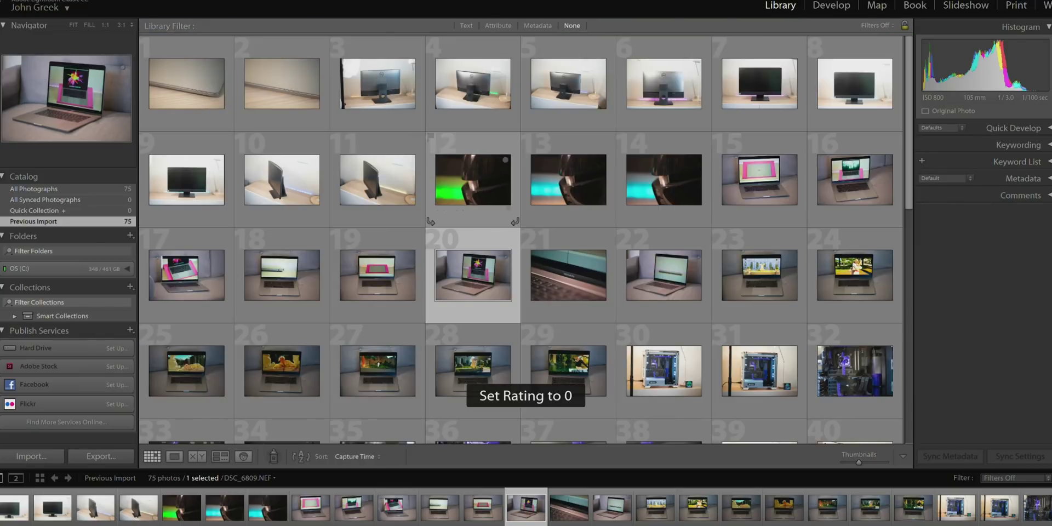
- Move through the laptop photos from 21 onward and inspect the first PC case shots at 1:1
key(Right)
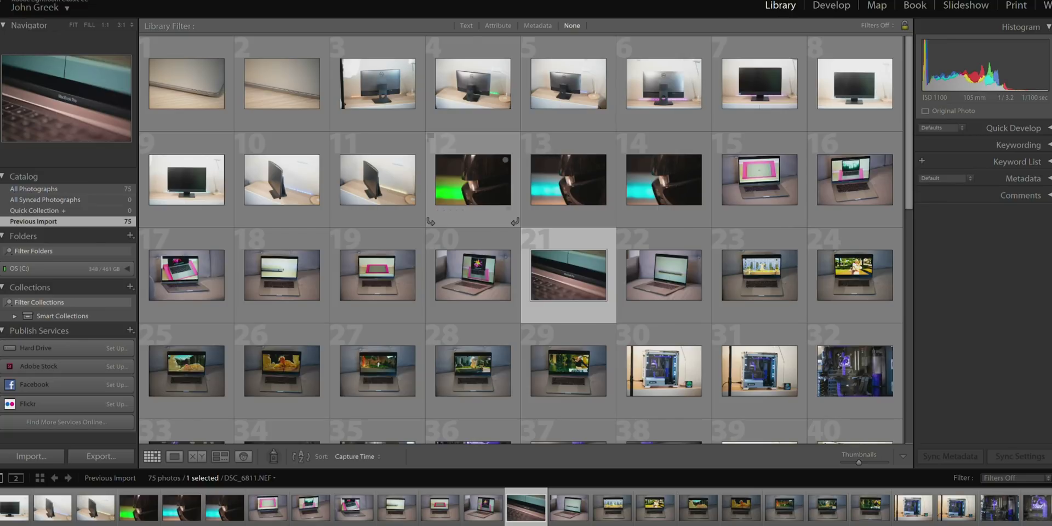
key(Right)
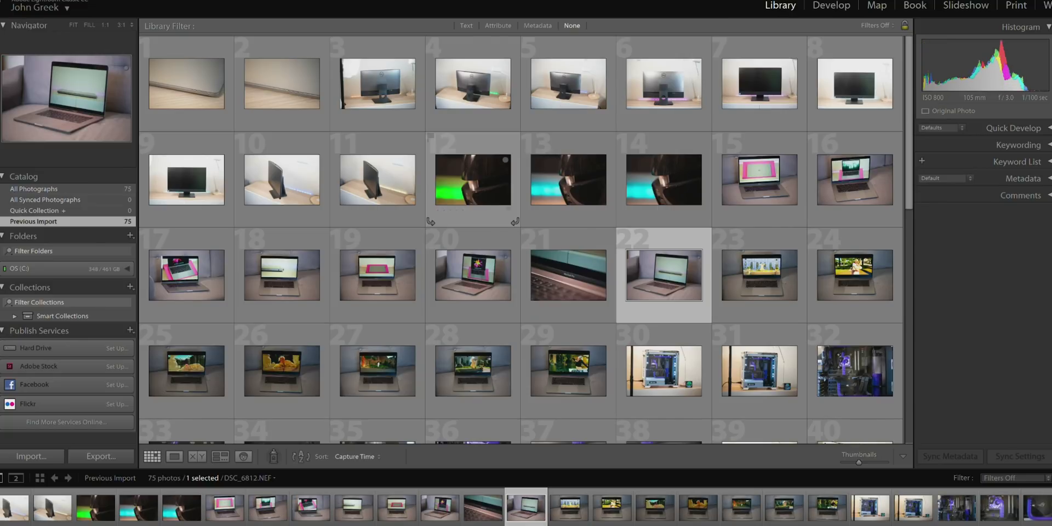
key(e)
key(Right)
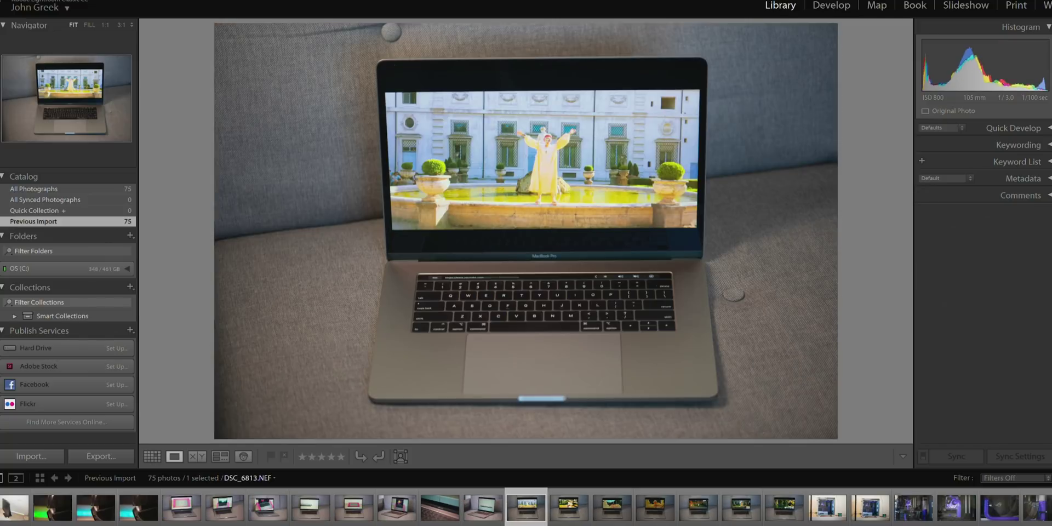
key(Right)
key(Right)
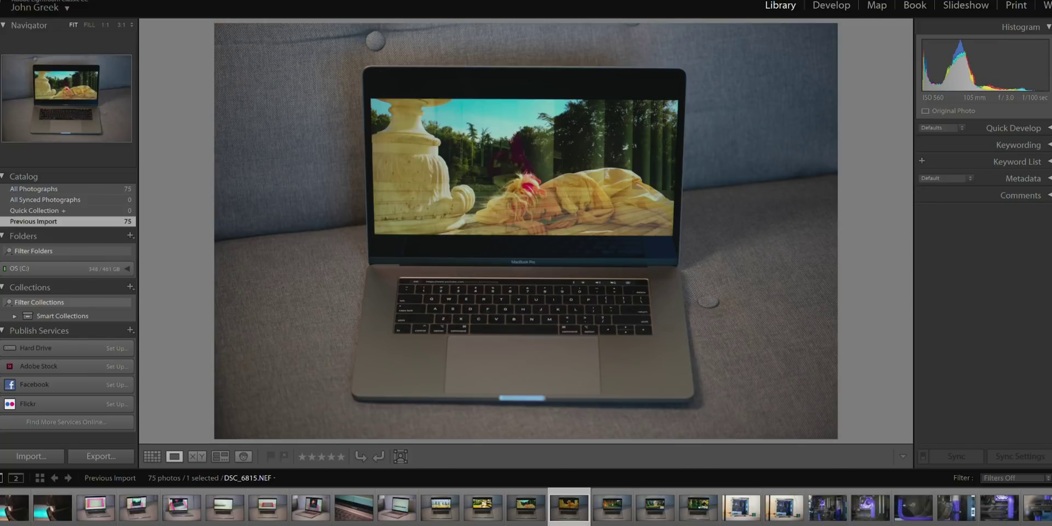
key(Right)
key(Right)
key(Right)
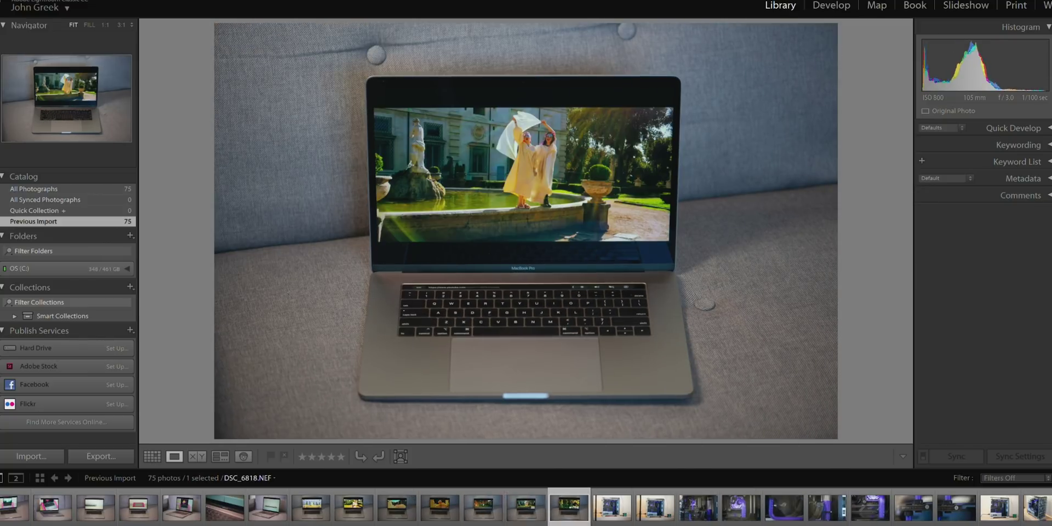
key(Right)
key(z)
key(Right)
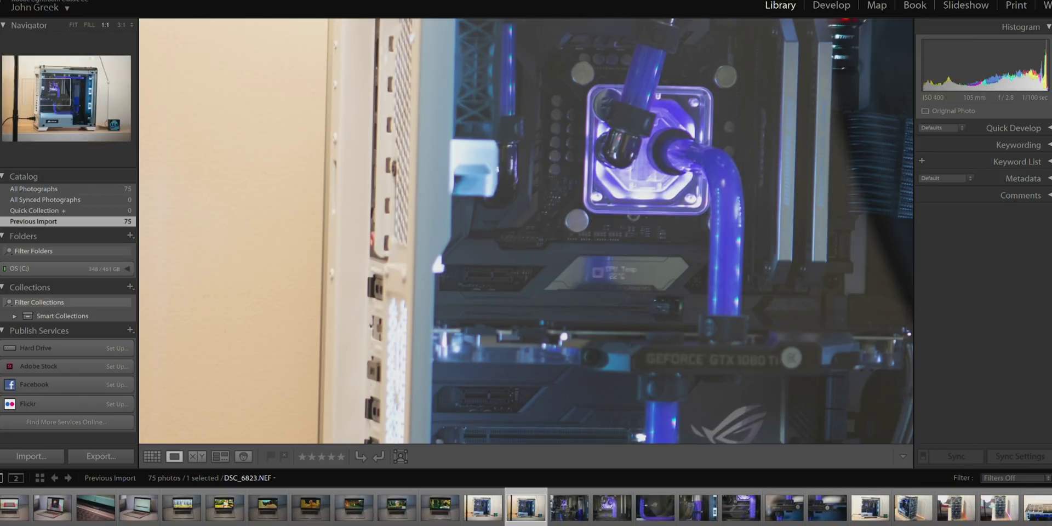
key(g)
- Browse case photos 38 to 40 and the case top shots, zooming 1:1 on the front ports
key(Right)
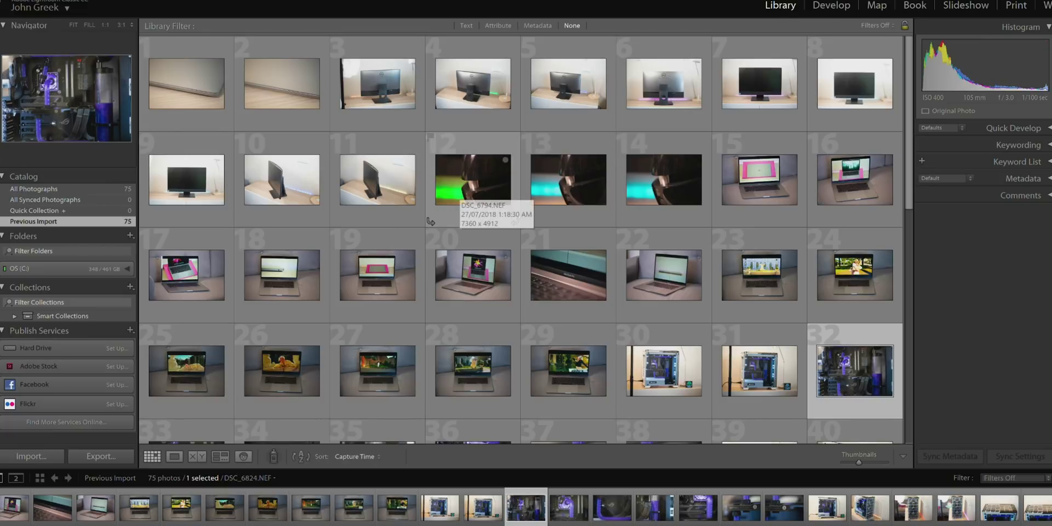
key(Right)
key(Right)
key(Right)
key(Right)
key(Right)
key(Right)
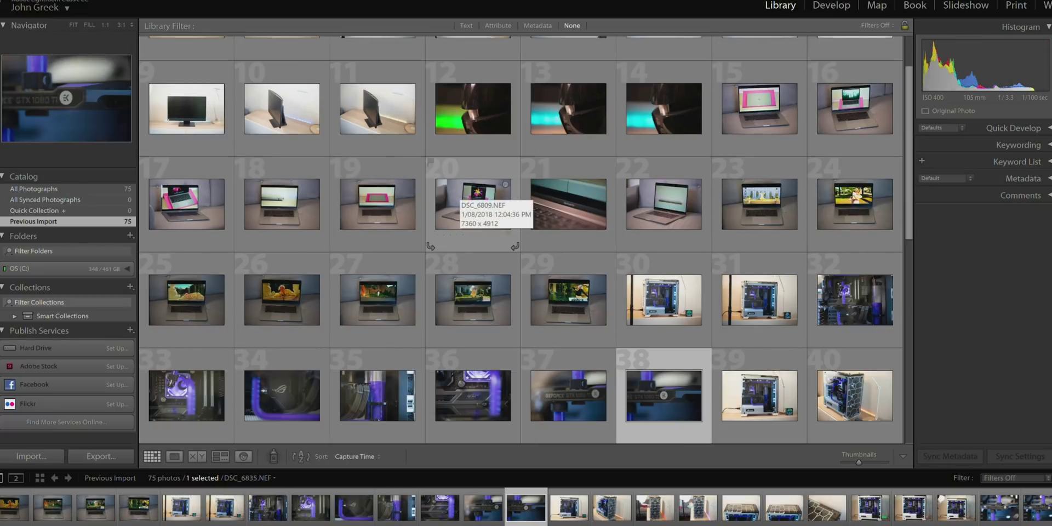
key(Right)
key(Right)
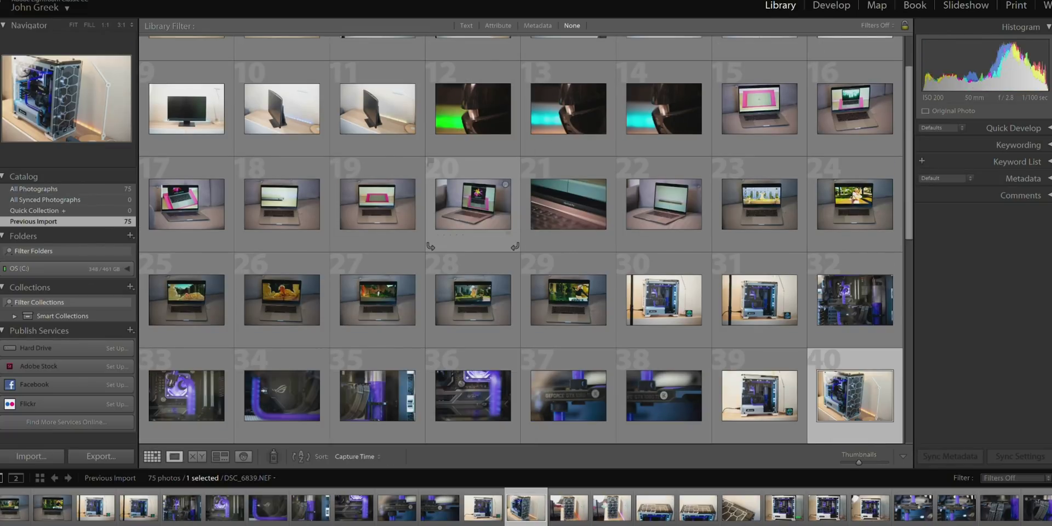
key(e)
key(Right)
key(Right)
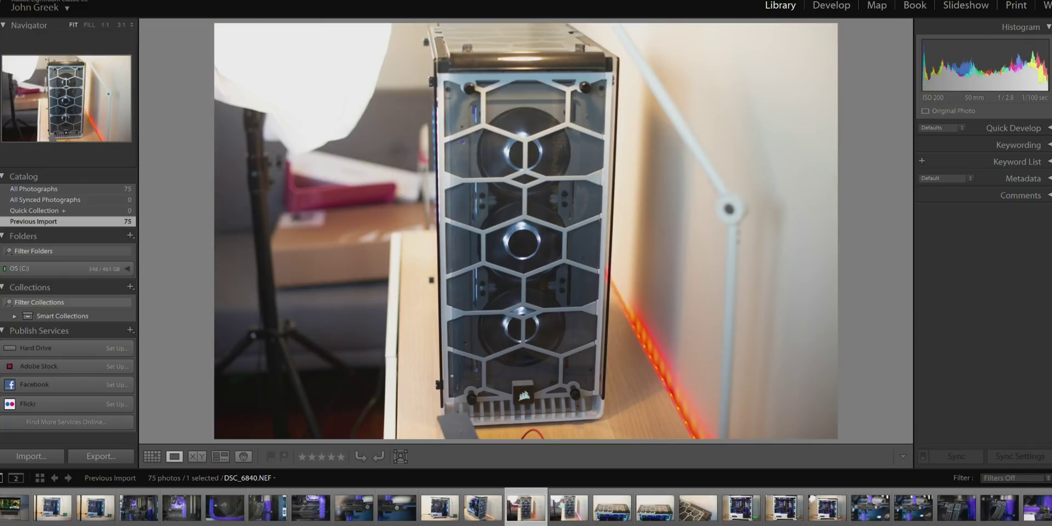
key(Right)
key(Right)
key(Right)
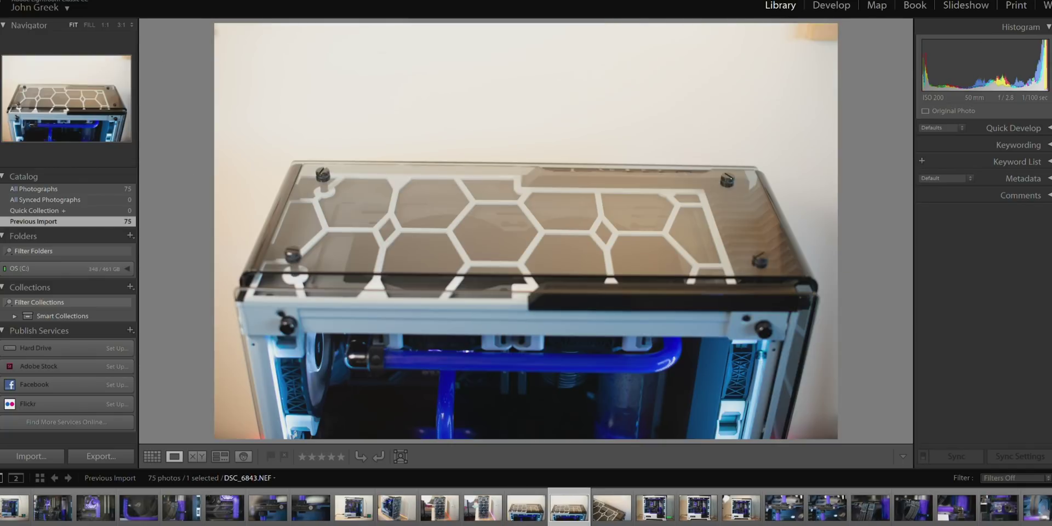
key(Right)
key(Right)
key(z)
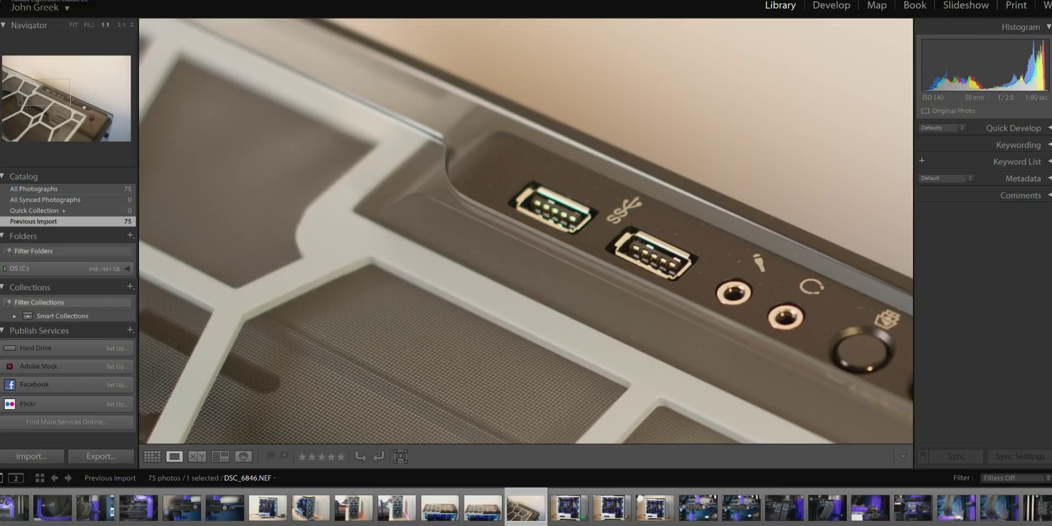
key(g)
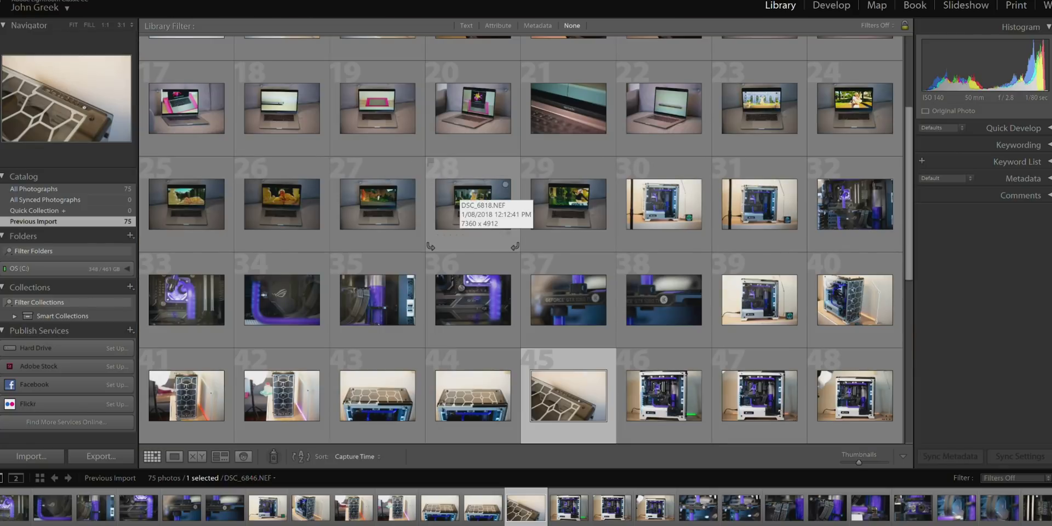
- Check the GPU block in photo 47 at 1:1, then select photo 48 in the grid
key(Right)
key(Right)
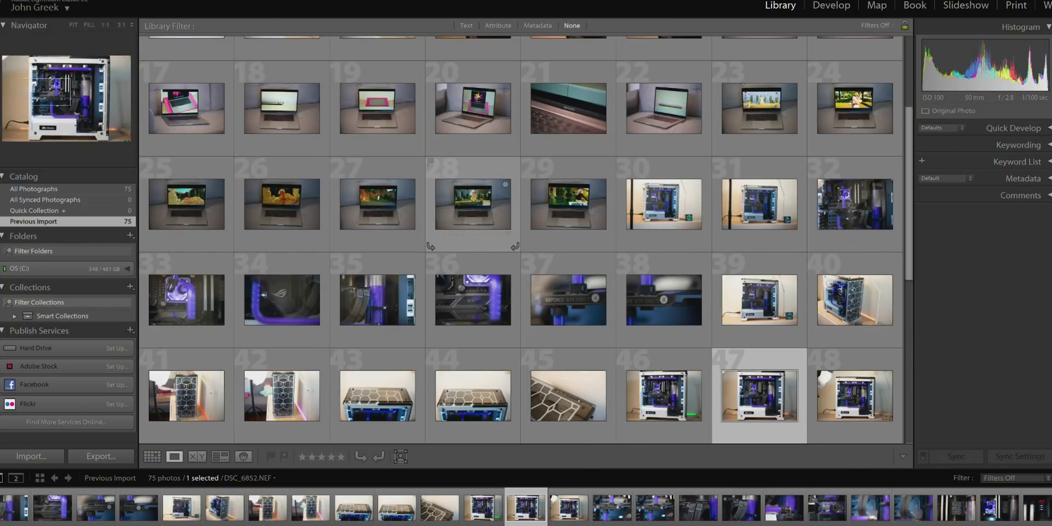
key(e)
key(z)
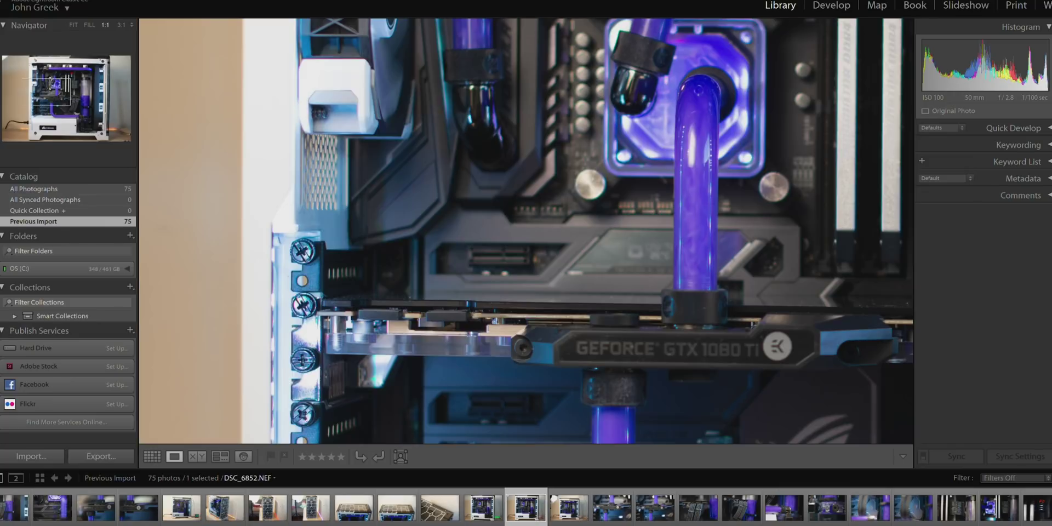
key(g)
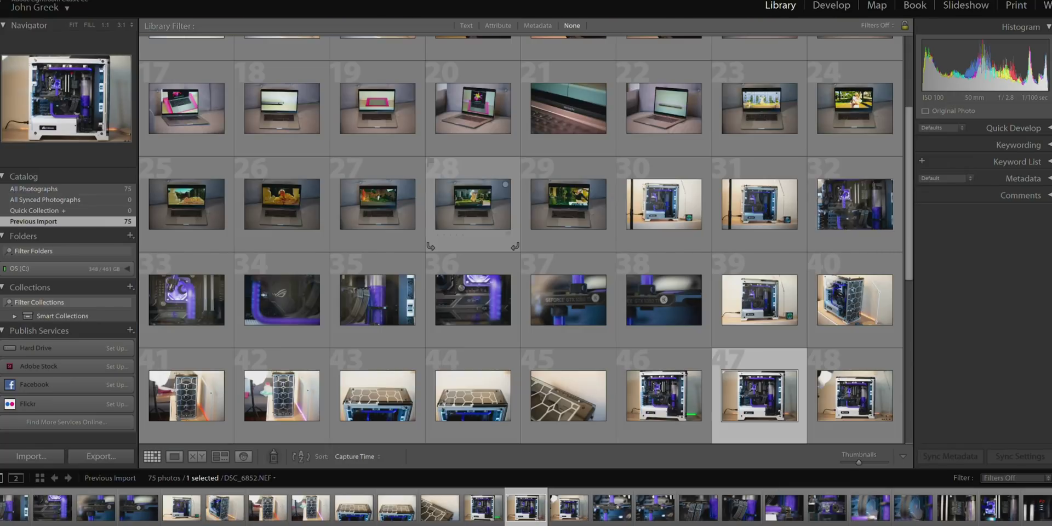
key(Right)
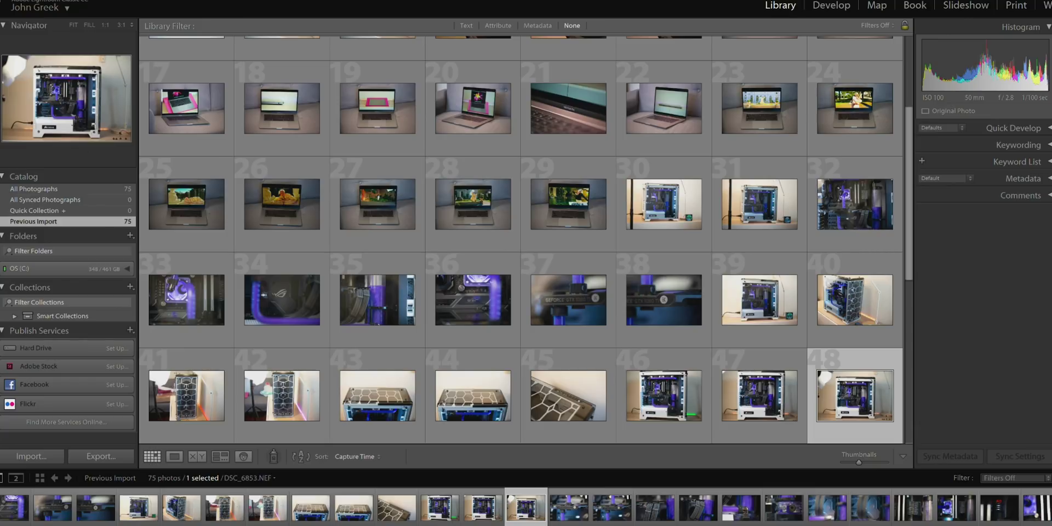
- Bring DSC_6816.NEF into Develop and sweep Clarity between -100 and +91, leaving it at 0
click(827, 6)
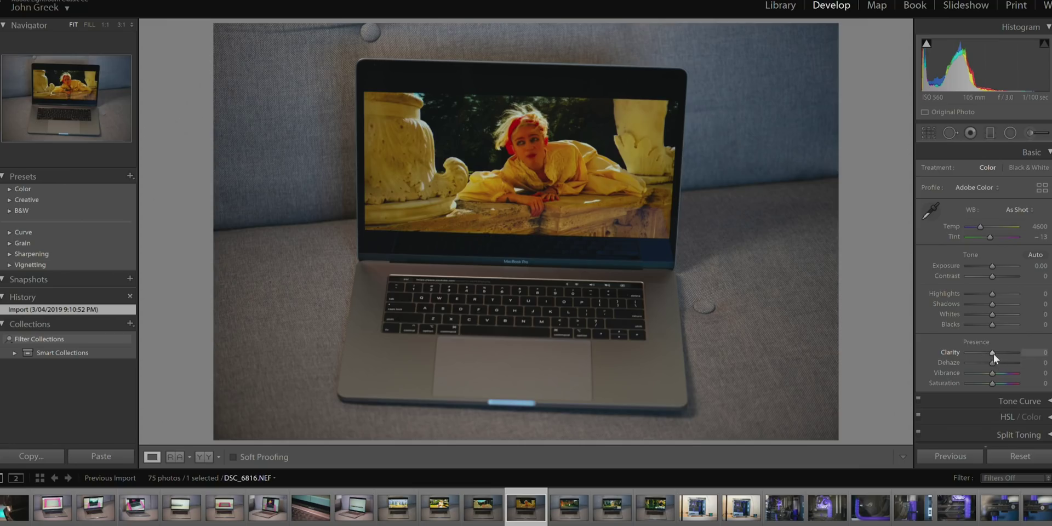
mouse_move(993, 352)
mouse_down()
mouse_move(959, 353)
mouse_move(1036, 359)
mouse_move(953, 352)
mouse_move(1022, 360)
mouse_move(961, 354)
mouse_move(993, 357)
mouse_up()
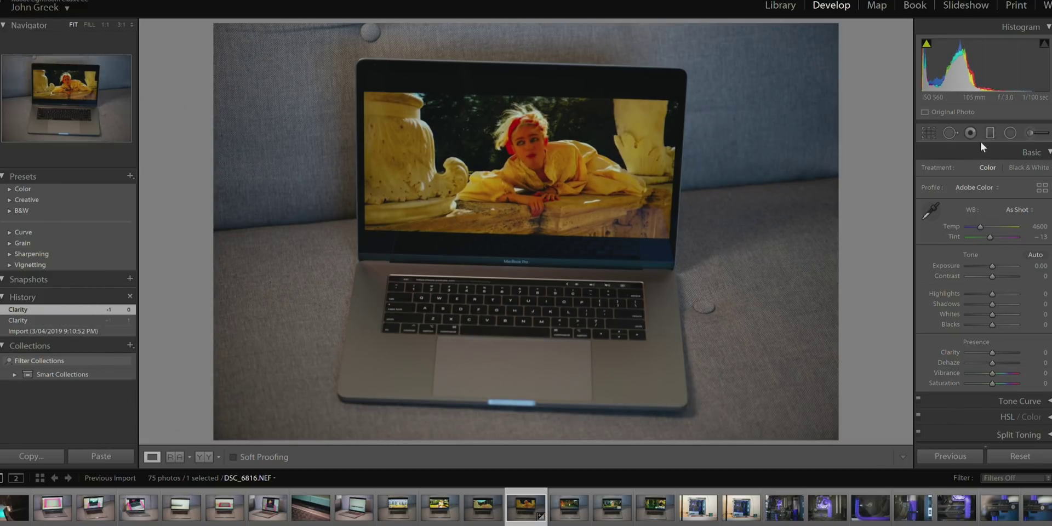
- Paint an Adjustment Brush mask with Exposure 1.88 over the woman and left pillar
click(1029, 134)
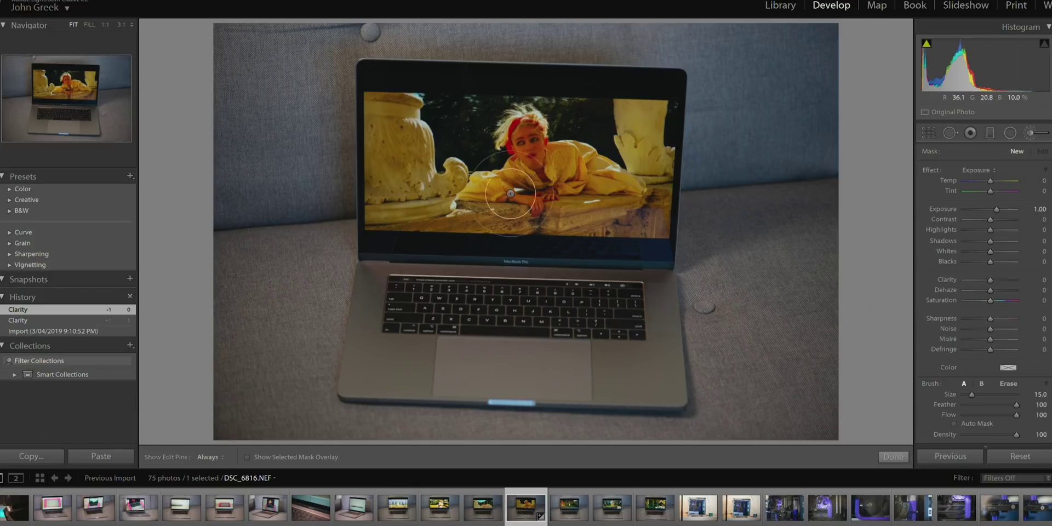
double_click(994, 208)
drag(990, 210, 1001, 213)
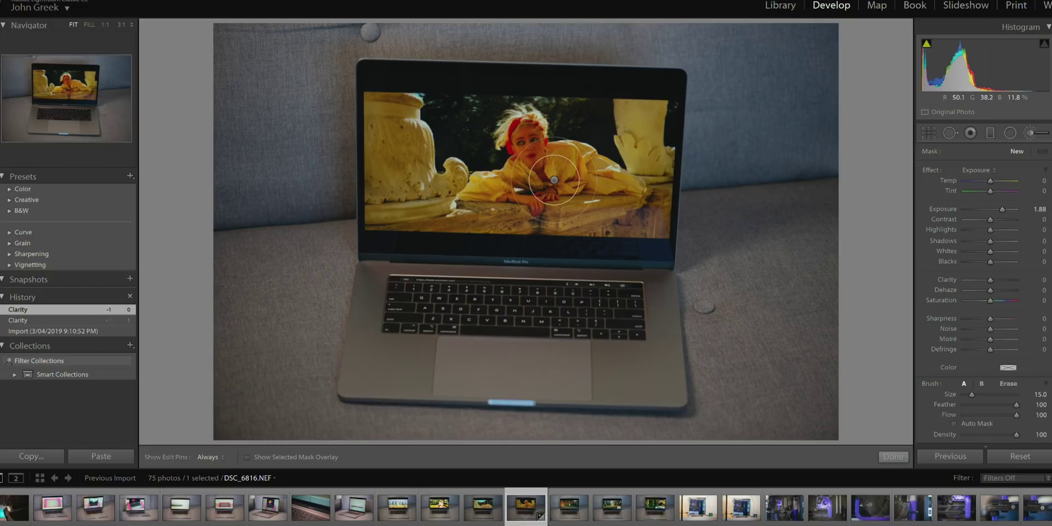
key(h)
mouse_move(437, 184)
mouse_down()
mouse_move(531, 162)
mouse_move(502, 134)
mouse_move(433, 112)
mouse_up()
mouse_move(422, 113)
mouse_down()
mouse_move(391, 118)
mouse_move(398, 201)
mouse_move(473, 216)
mouse_move(618, 214)
mouse_move(648, 124)
mouse_move(402, 118)
mouse_move(382, 128)
mouse_move(388, 162)
mouse_move(447, 154)
mouse_up()
key(h)
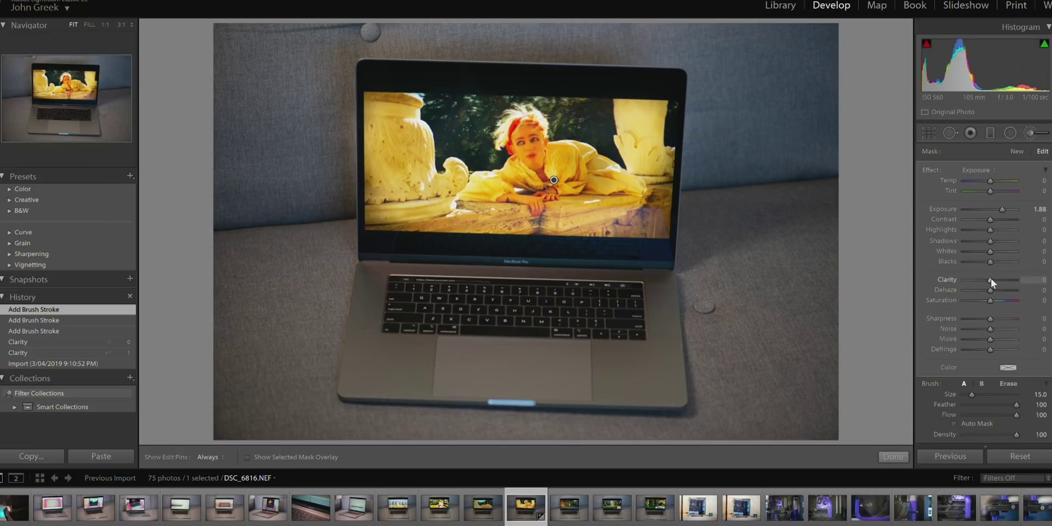
- Add Clarity 19 to the brushed area, close the brush, and check the ledge at 1:1
mouse_move(990, 280)
mouse_down()
mouse_move(1017, 281)
mouse_move(945, 276)
mouse_move(1014, 284)
mouse_move(950, 283)
mouse_move(1004, 282)
mouse_move(978, 280)
mouse_move(991, 282)
mouse_up()
key(k)
click(567, 211)
click(573, 199)
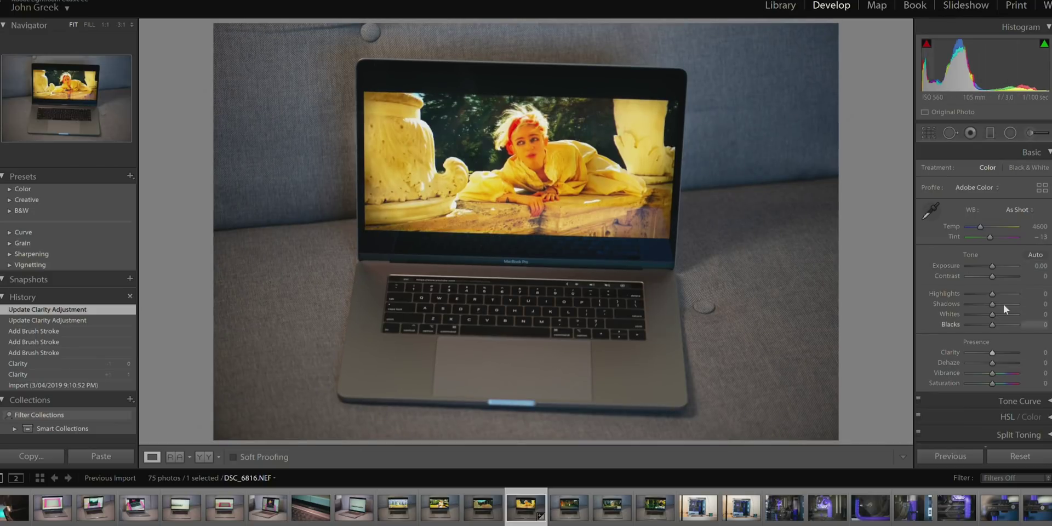
- Start a new brush with exposure reset and Clarity 100, painting the lower-left keyboard area
scroll(1000, 324, down, 1)
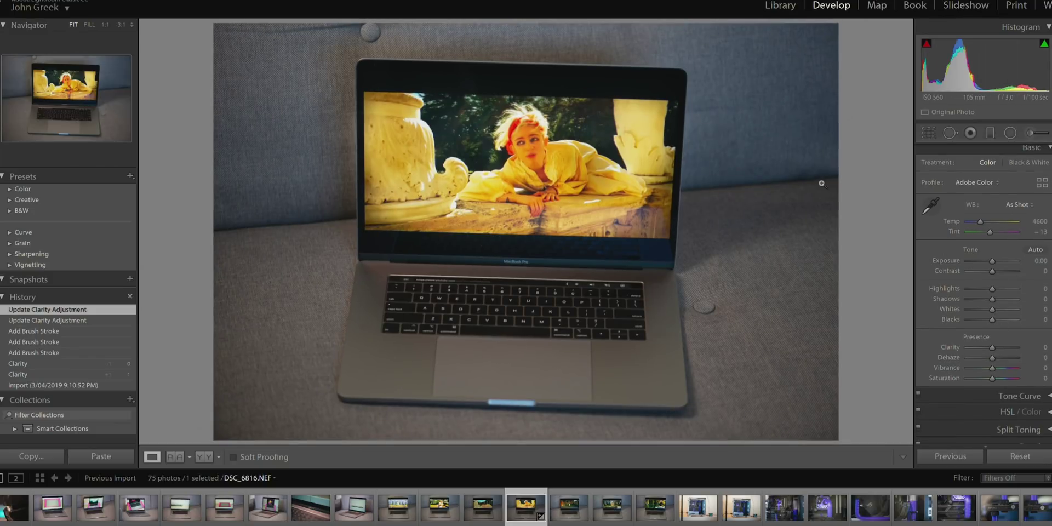
click(1031, 134)
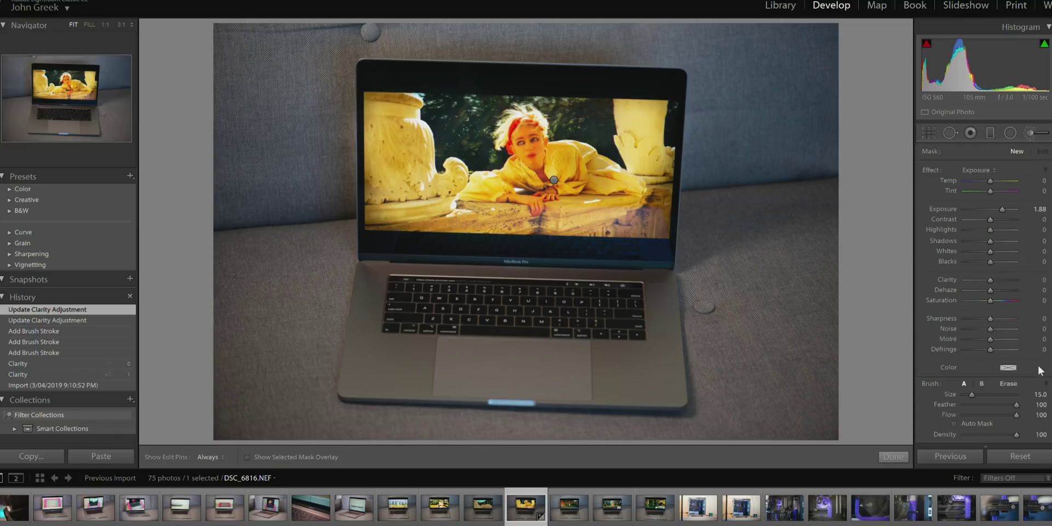
key(h)
mouse_move(387, 336)
mouse_down()
mouse_move(434, 375)
mouse_move(487, 313)
mouse_move(501, 363)
mouse_move(604, 261)
mouse_move(613, 380)
mouse_move(648, 403)
mouse_move(637, 324)
mouse_move(460, 281)
mouse_move(593, 290)
mouse_move(363, 347)
mouse_move(655, 389)
mouse_move(513, 371)
mouse_up()
double_click(1004, 210)
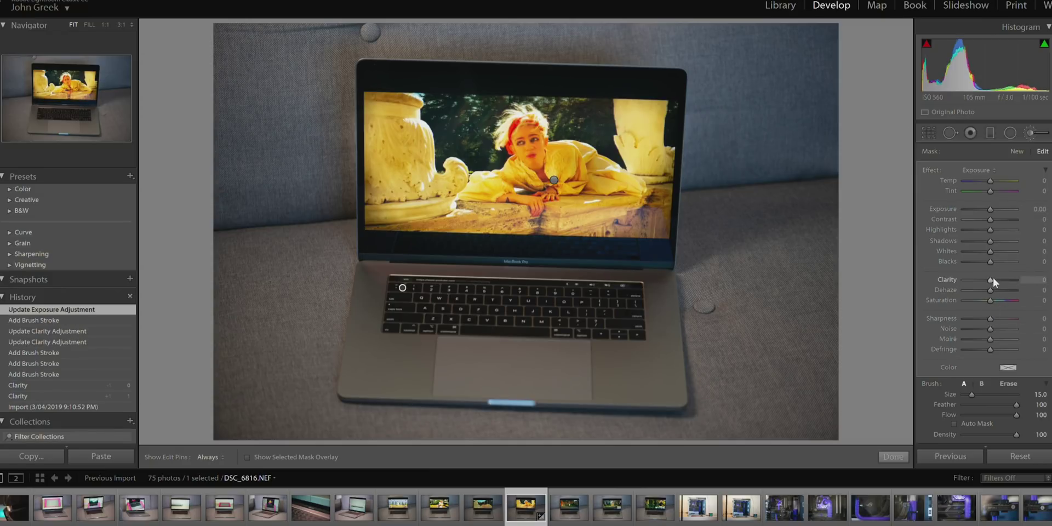
drag(988, 278, 1027, 281)
key(h)
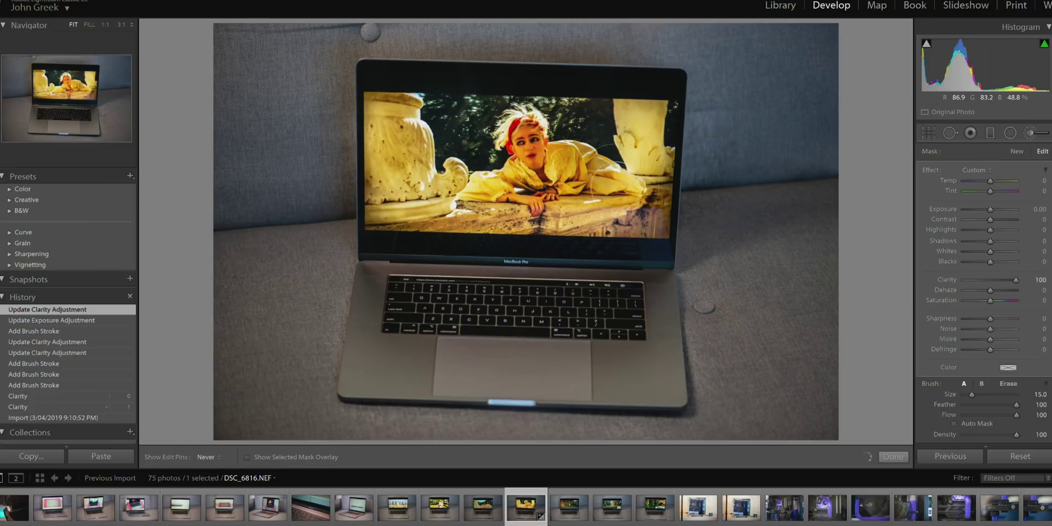
- Paint further Clarity-100 strokes across the couch fabric around the laptop
click(471, 141)
key(h)
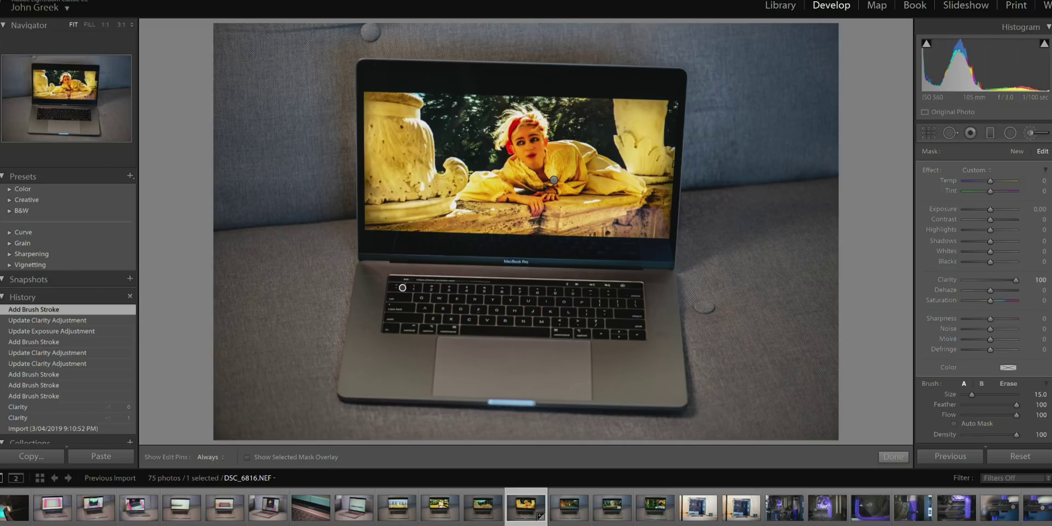
key(h)
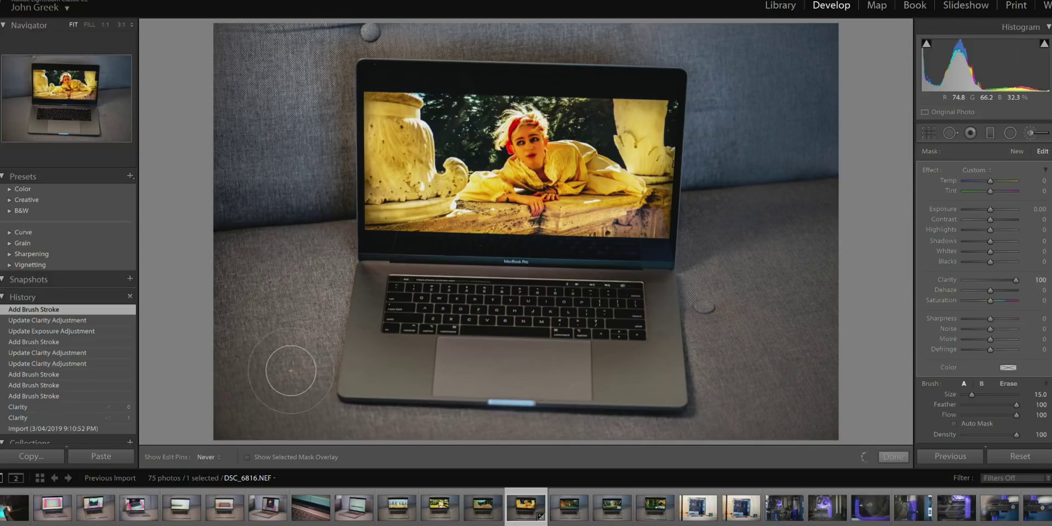
drag(480, 241, 606, 245)
click(764, 83)
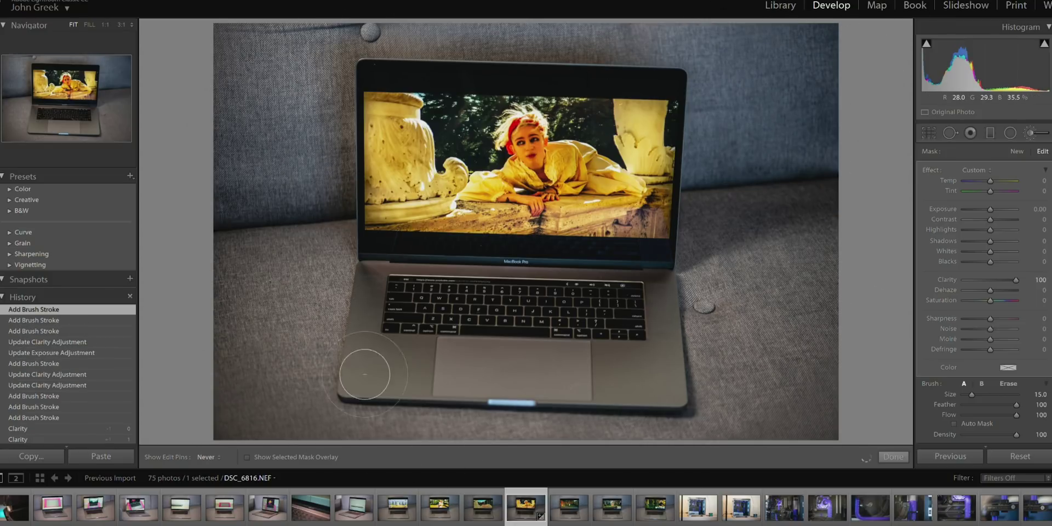
mouse_move(434, 365)
mouse_down()
mouse_move(252, 423)
mouse_move(223, 305)
mouse_up()
key(h)
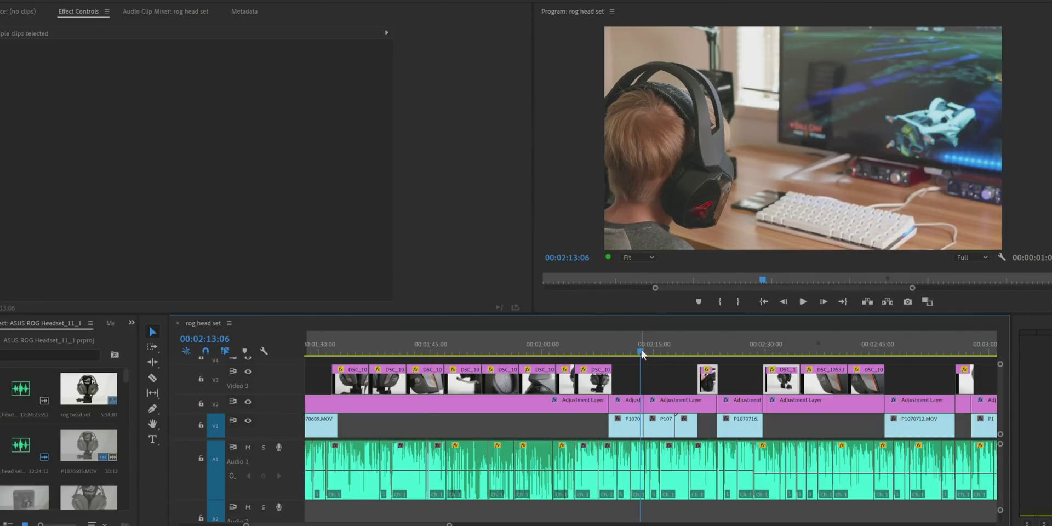
- Play the headset edit to 00:02:20, shrink Audio 1, and return the playhead to 00:02:11
drag(643, 353, 741, 432)
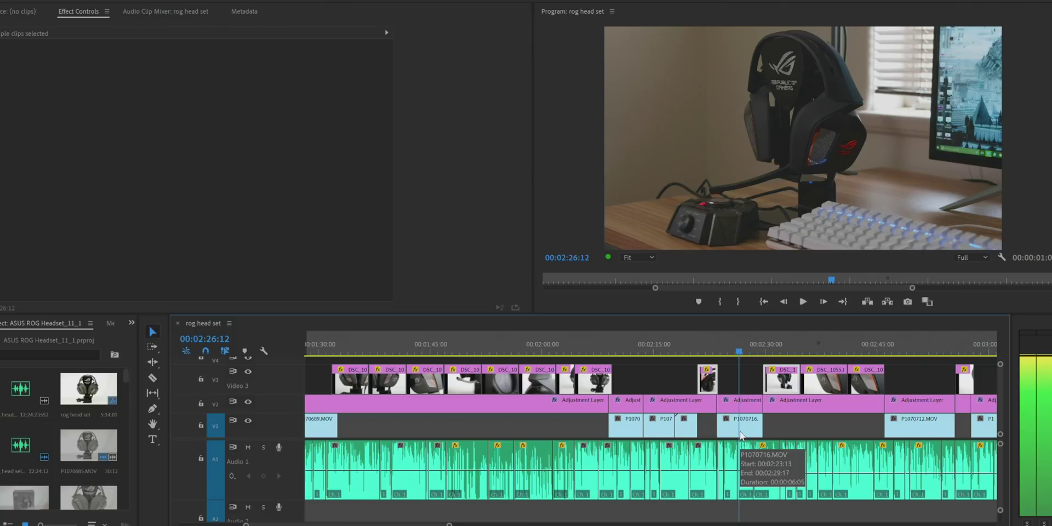
key(space)
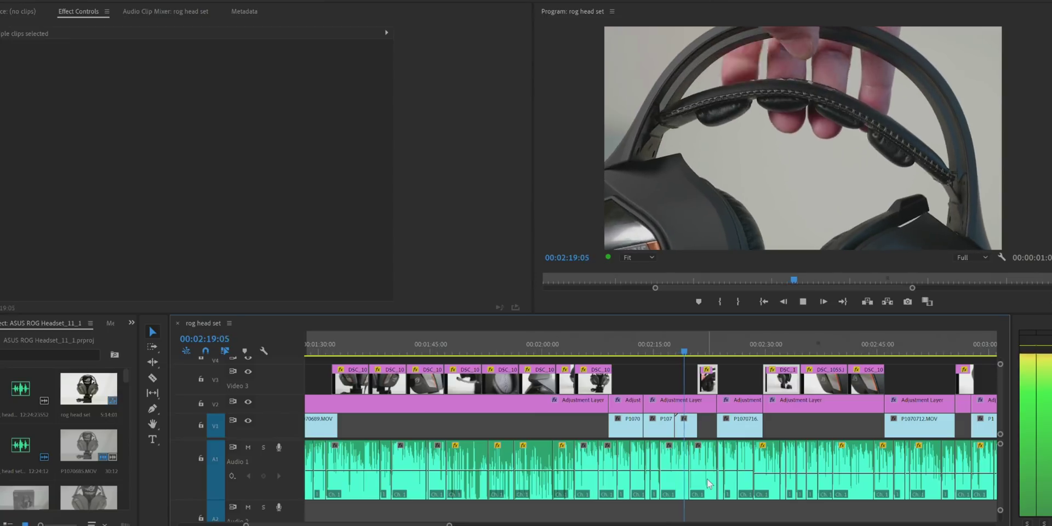
key(space)
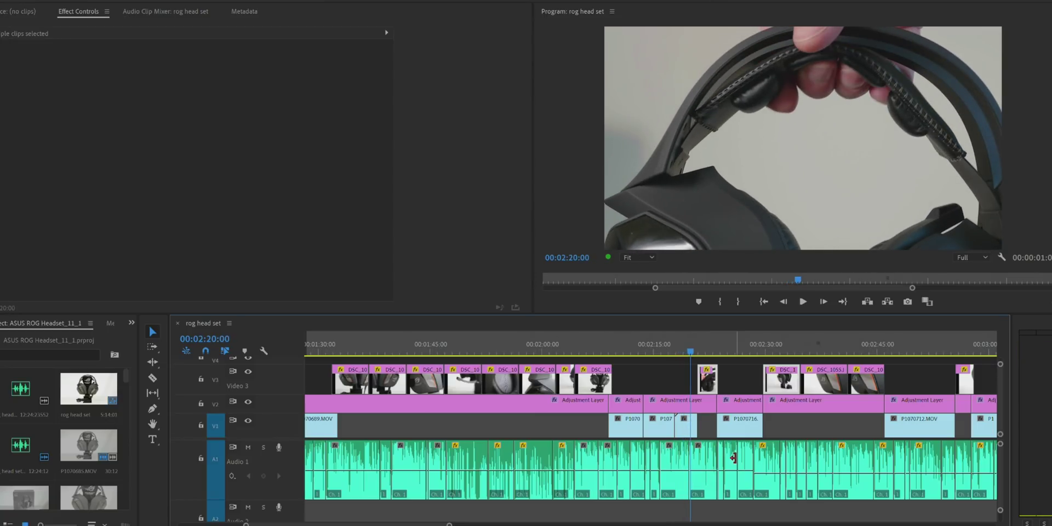
key(alt+minus)
scroll(720, 462, down, 3)
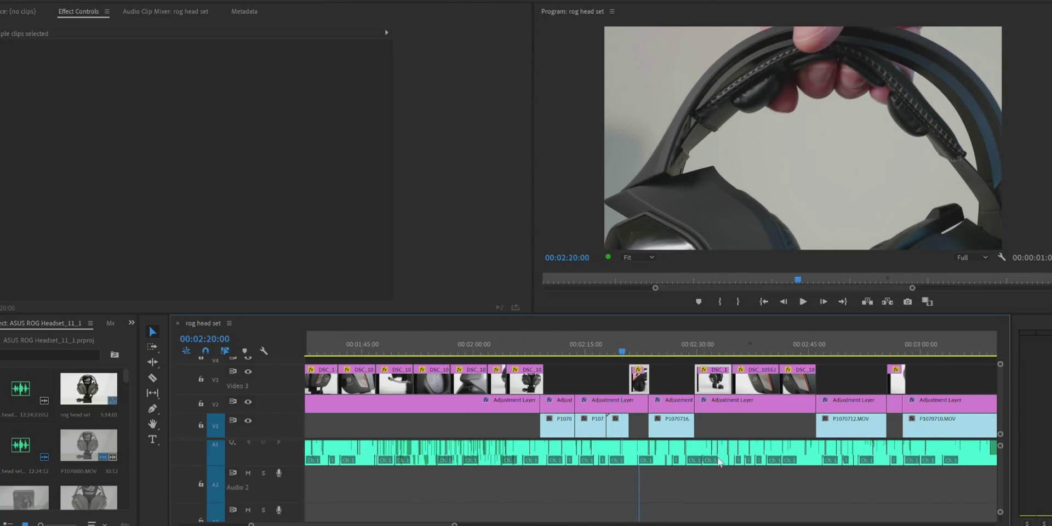
scroll(696, 430, up, 2)
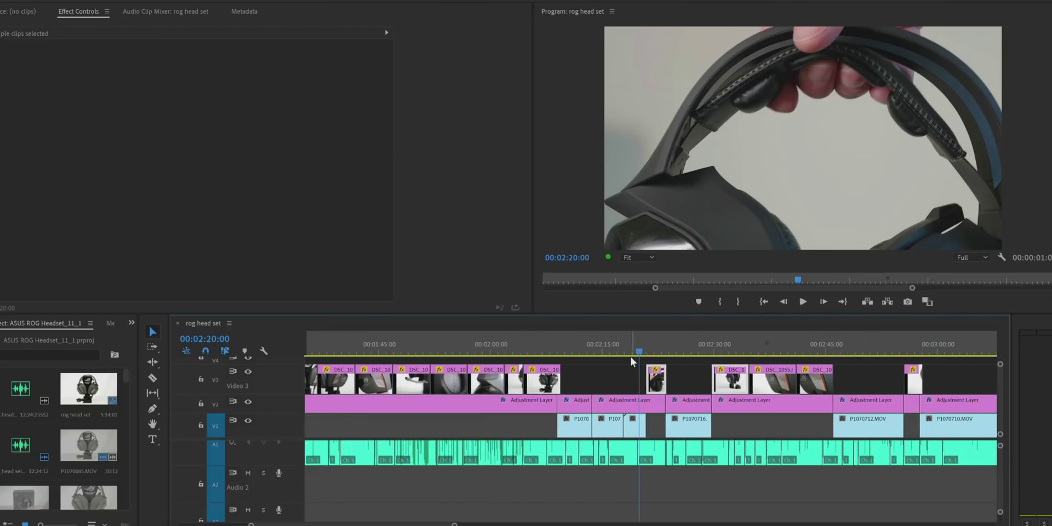
drag(638, 355, 577, 363)
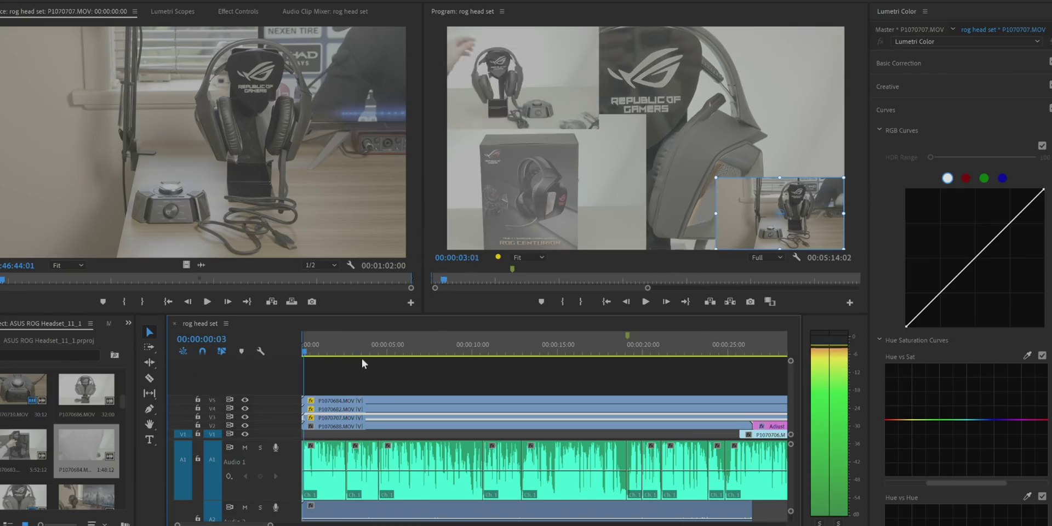
- Play the headset sequence from the beginning, then stop playback
key(Home)
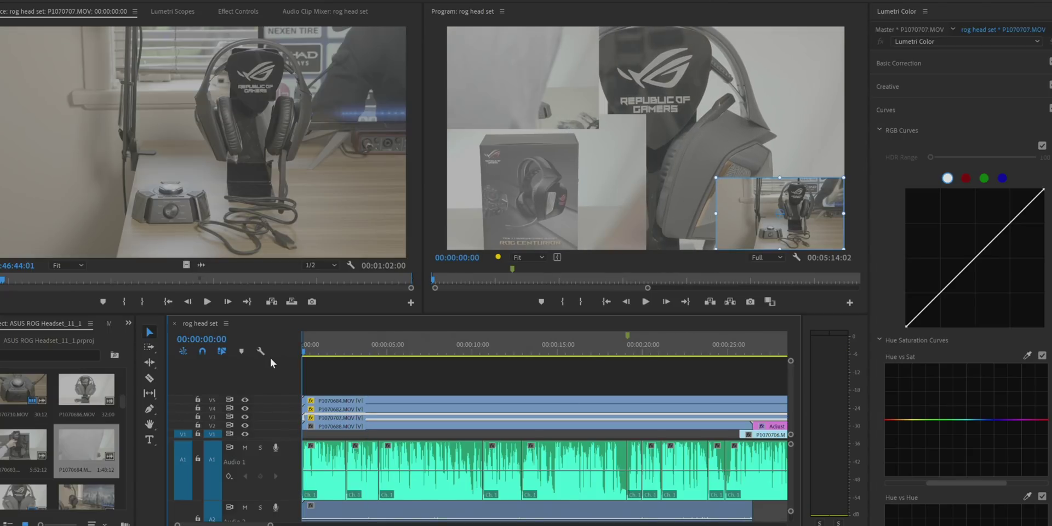
key(space)
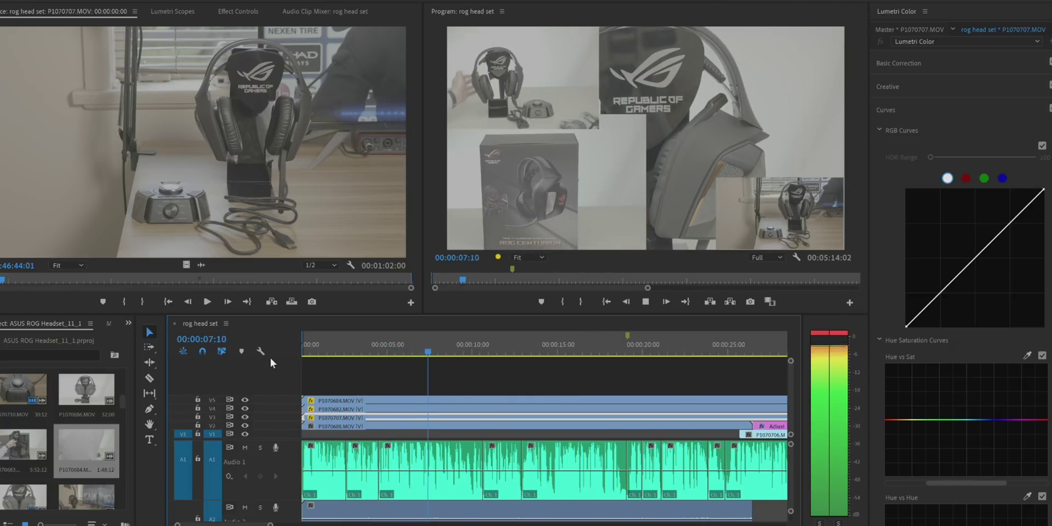
key(Up)
key(Up)
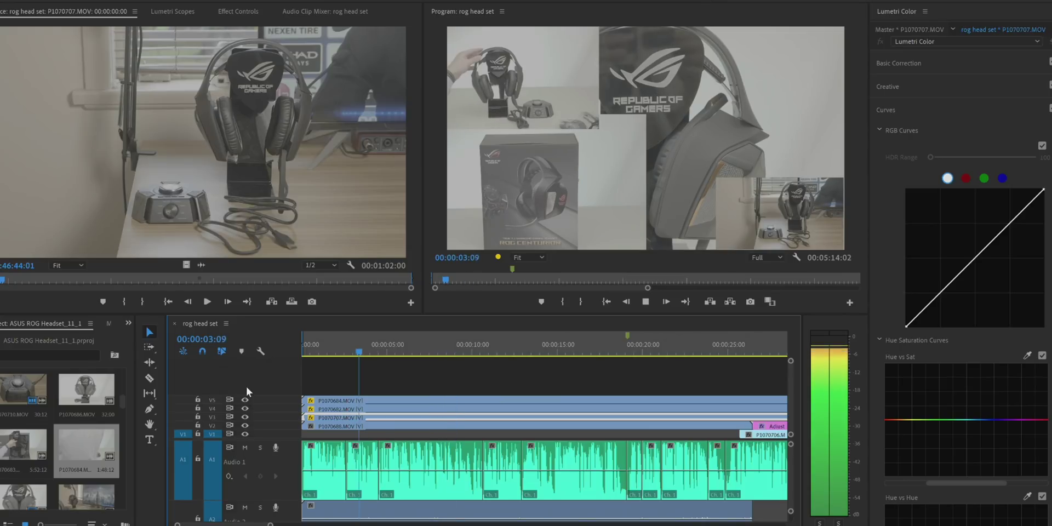
key(space)
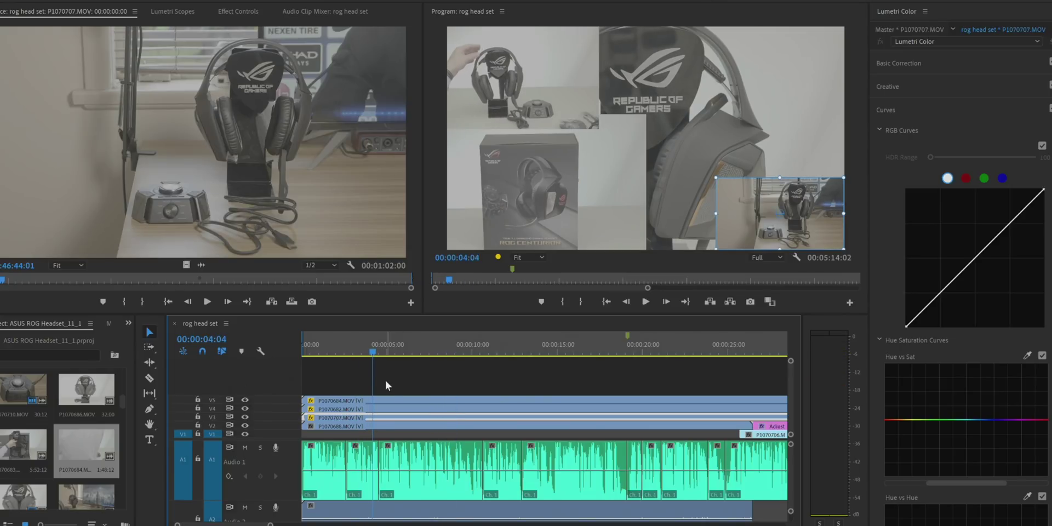
- Delete clip P1070684.MOV from the top video track and replay from 00:00:00:00
click(383, 399)
key(Delete)
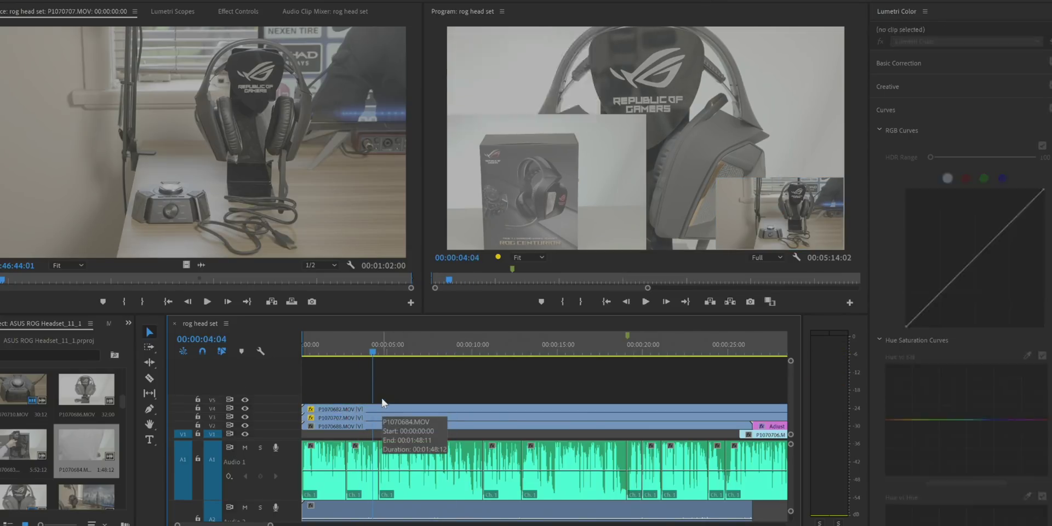
drag(373, 354, 305, 356)
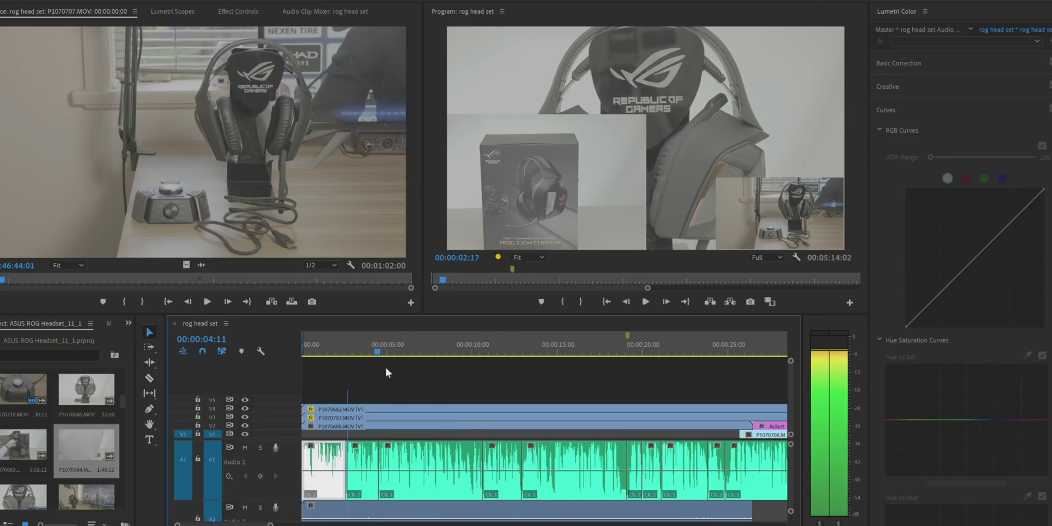
key(space)
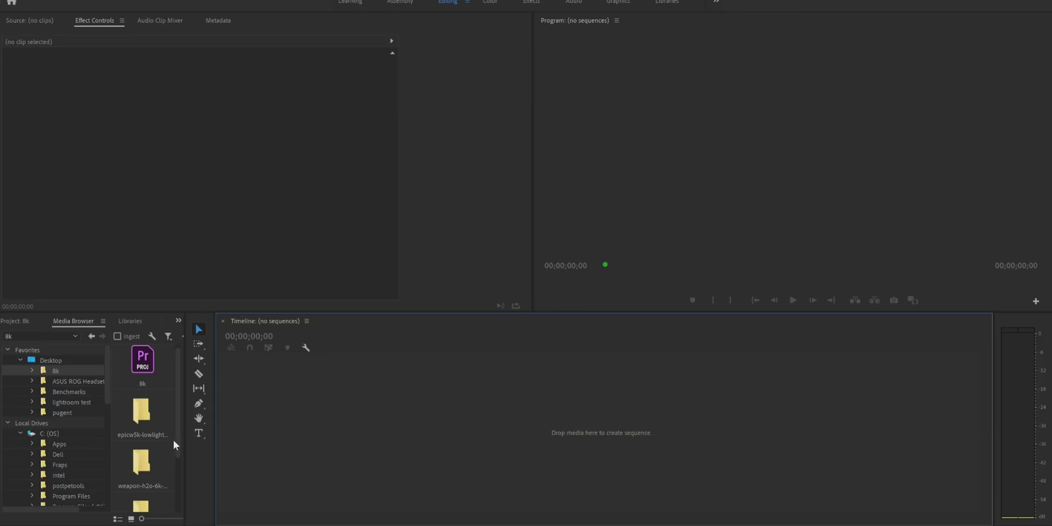
- Put the RED clip B001_C096_0902AP_001 into a new sequence and scrub through it
mouse_move(176, 436)
mouse_down()
mouse_move(179, 469)
mouse_move(168, 448)
mouse_up()
scroll(169, 448, up, 1)
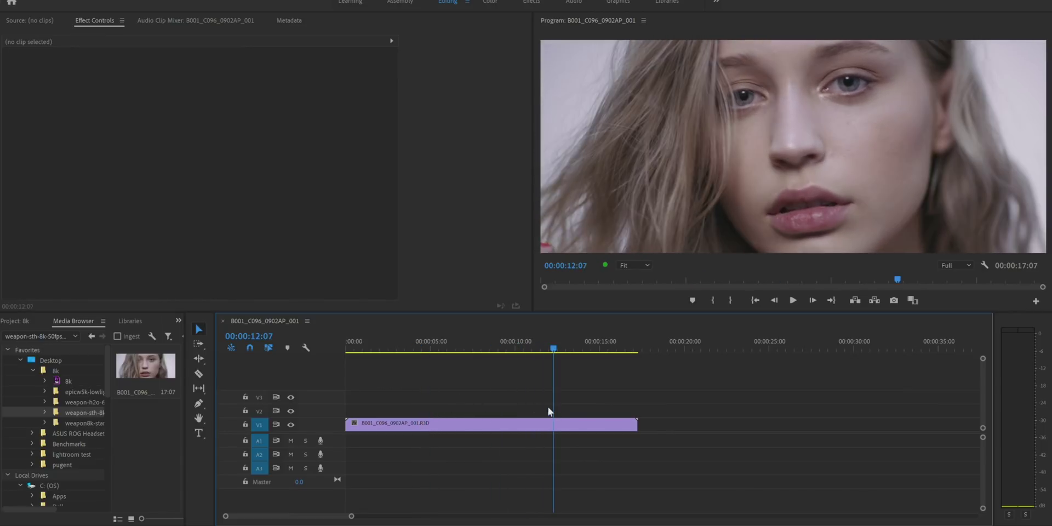
drag(470, 402, 443, 412)
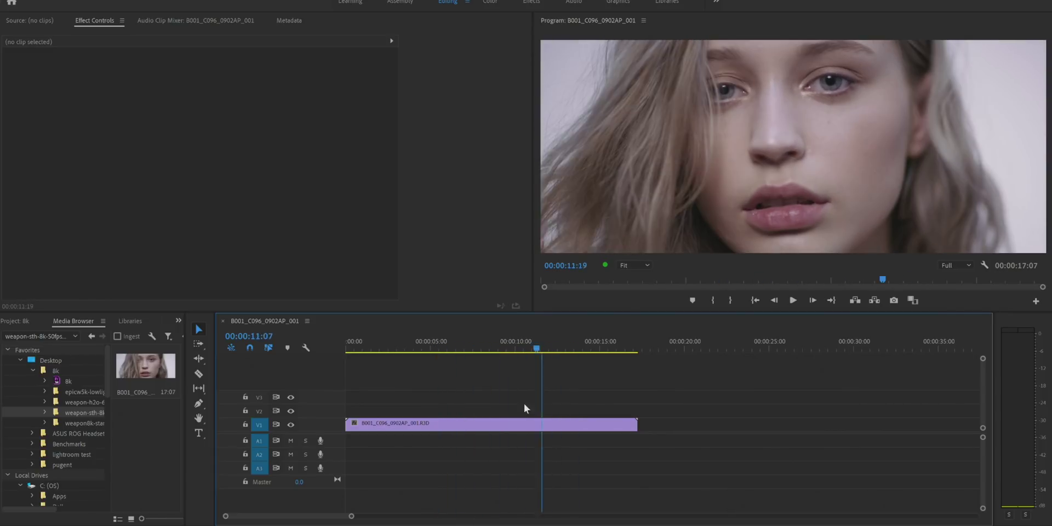
drag(515, 408, 475, 422)
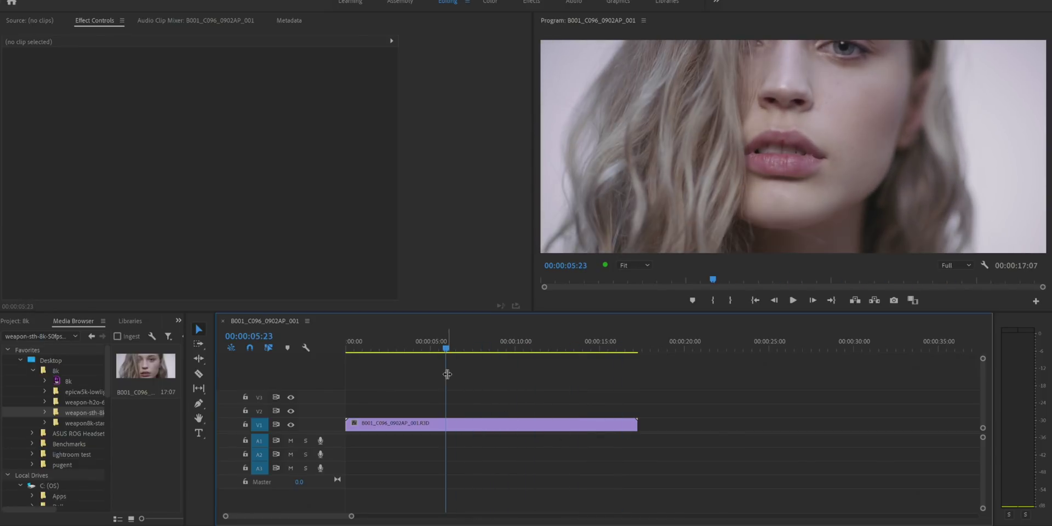
drag(446, 349, 295, 366)
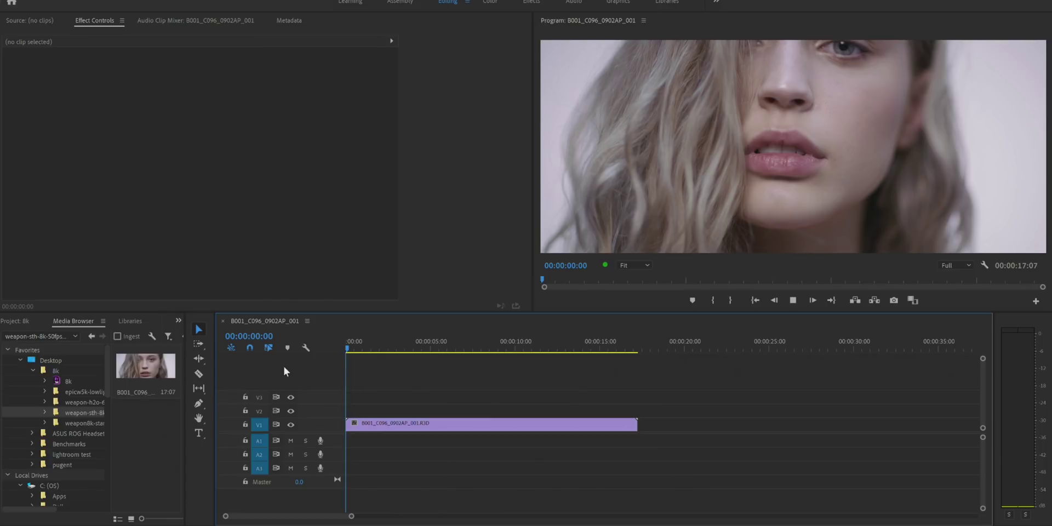
- Play the 8K clip at full resolution, scrub it again, and bring up the playback resolution choices
key(space)
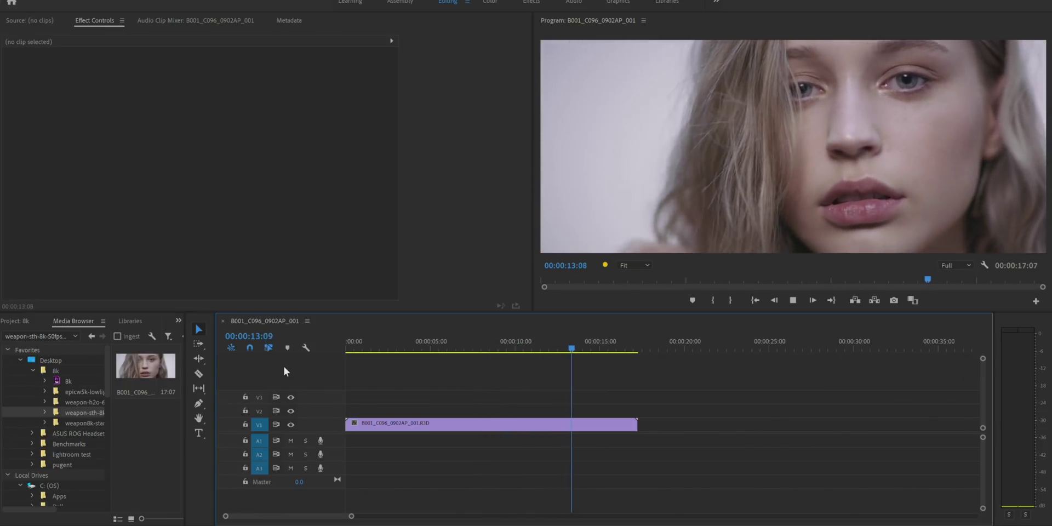
key(space)
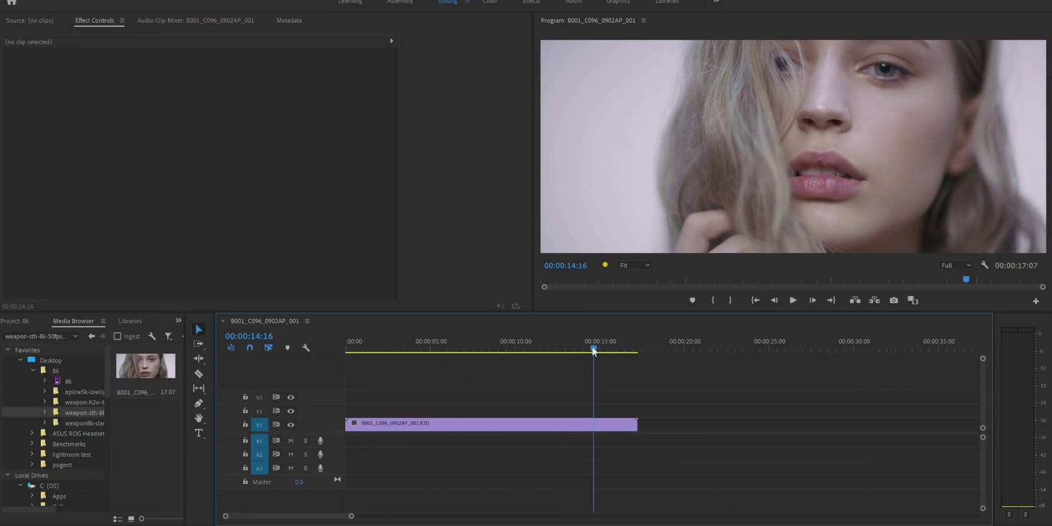
drag(594, 351, 361, 363)
drag(434, 368, 450, 349)
click(953, 272)
- Set the Program monitor playback resolution to 1/2 and briefly play the 8K clip
click(954, 287)
click(367, 344)
key(space)
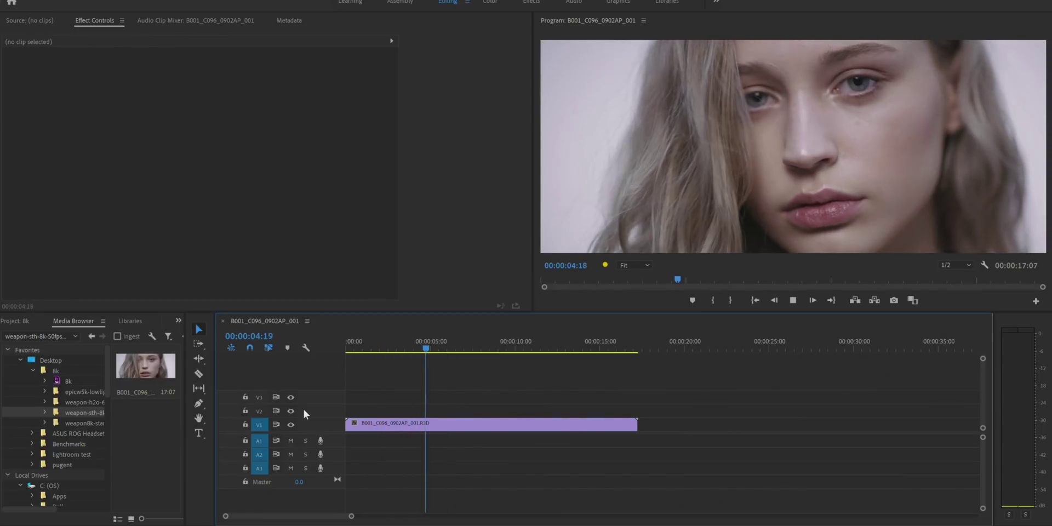
key(space)
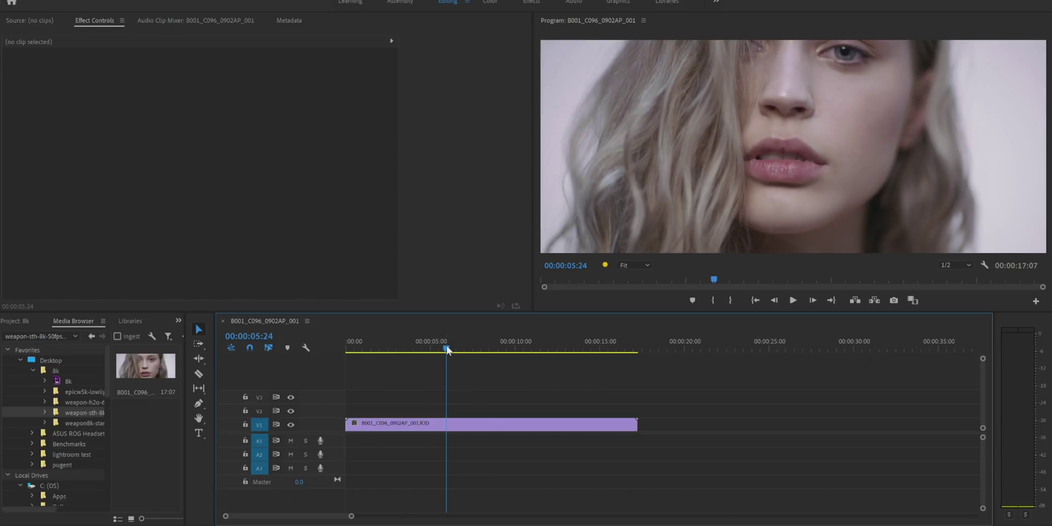
- Scrub and stop the half-resolution test, then switch playback resolution to 1/4
drag(447, 349, 310, 373)
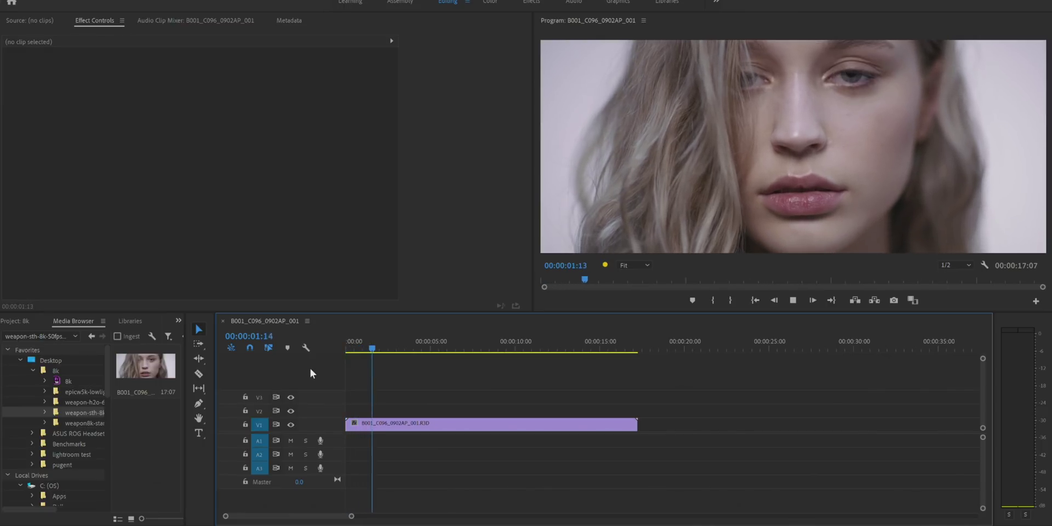
key(space)
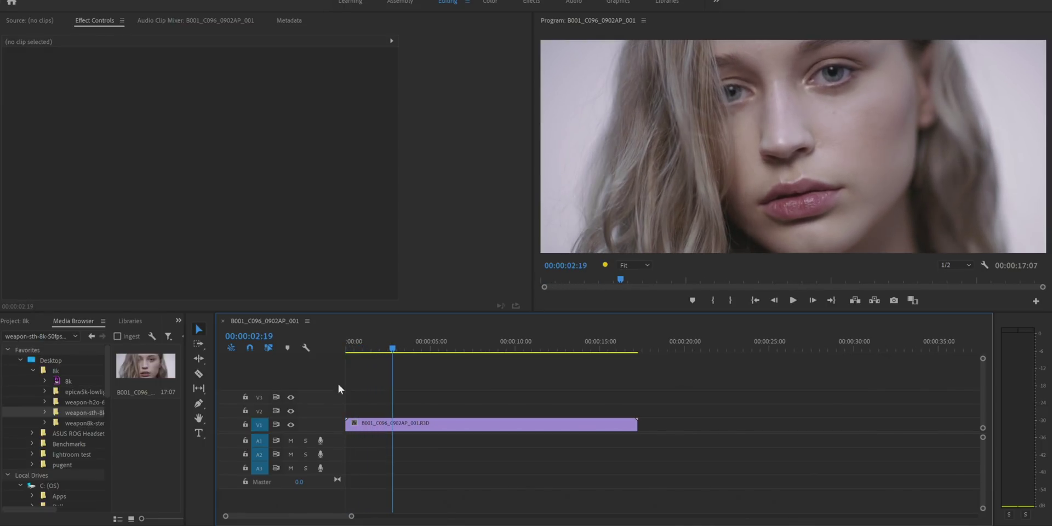
click(945, 266)
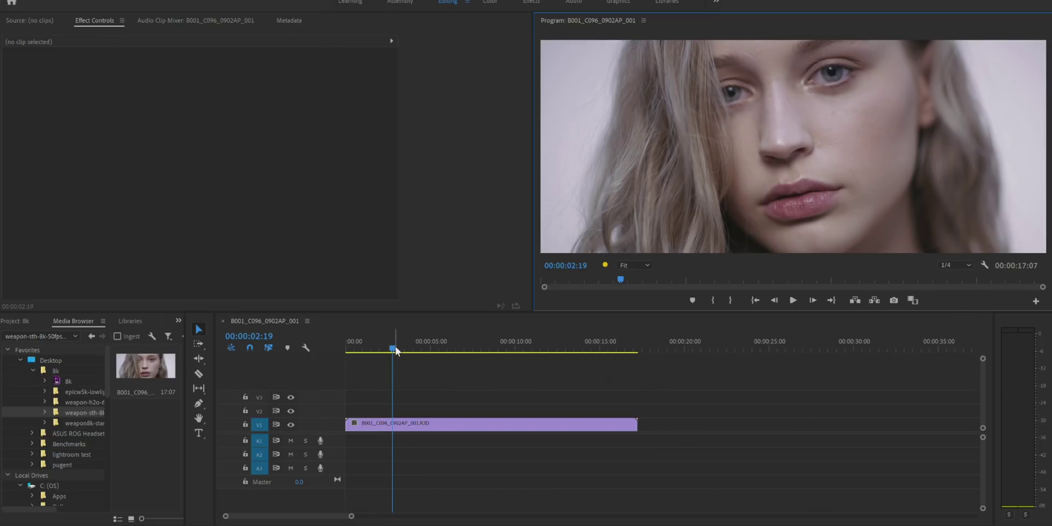
- Play the portrait clip at 1/4 resolution, stop at 00:00:16:20, and select it on V1
drag(395, 351, 238, 376)
key(space)
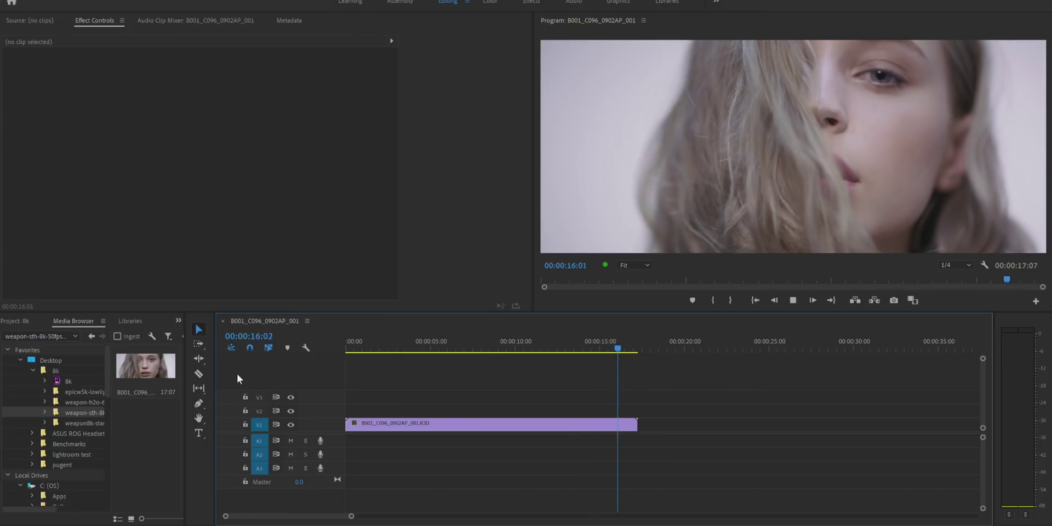
key(space)
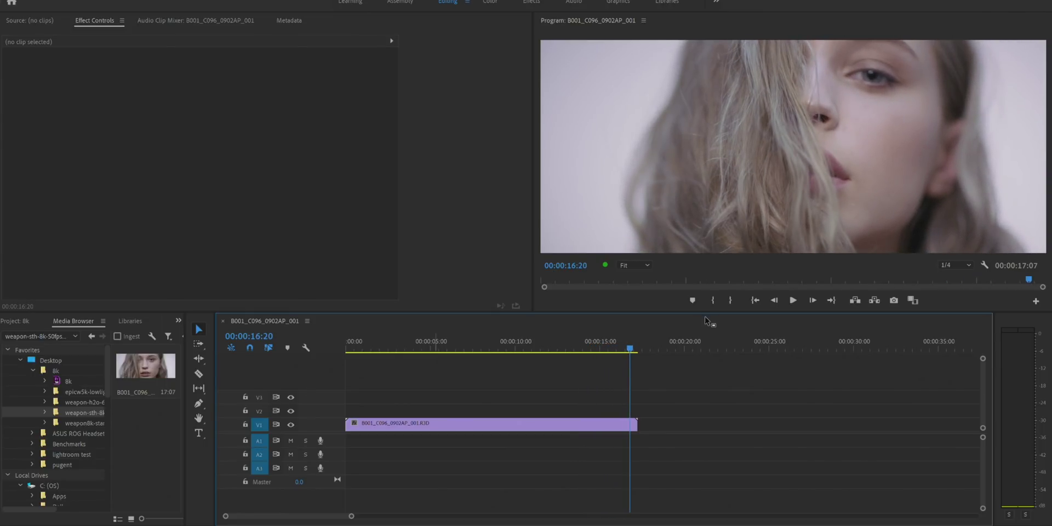
click(461, 428)
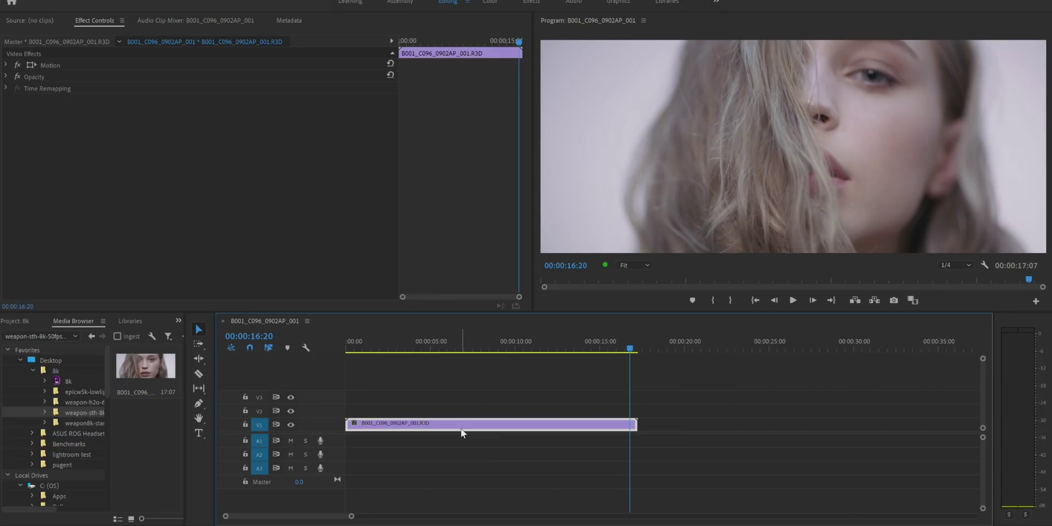
- Delete the portrait clip from V1 and scrub through the newly added reef clip
key(Delete)
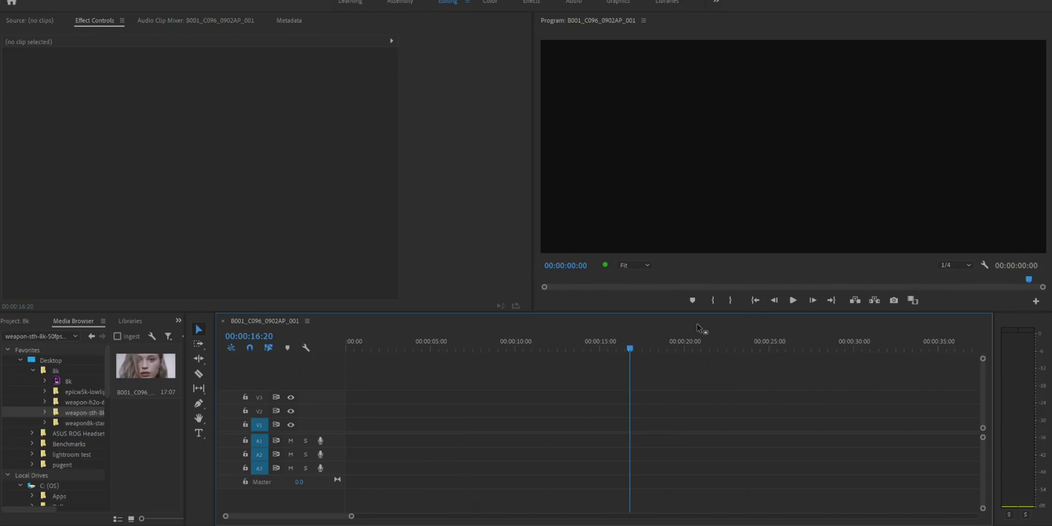
drag(629, 350, 259, 363)
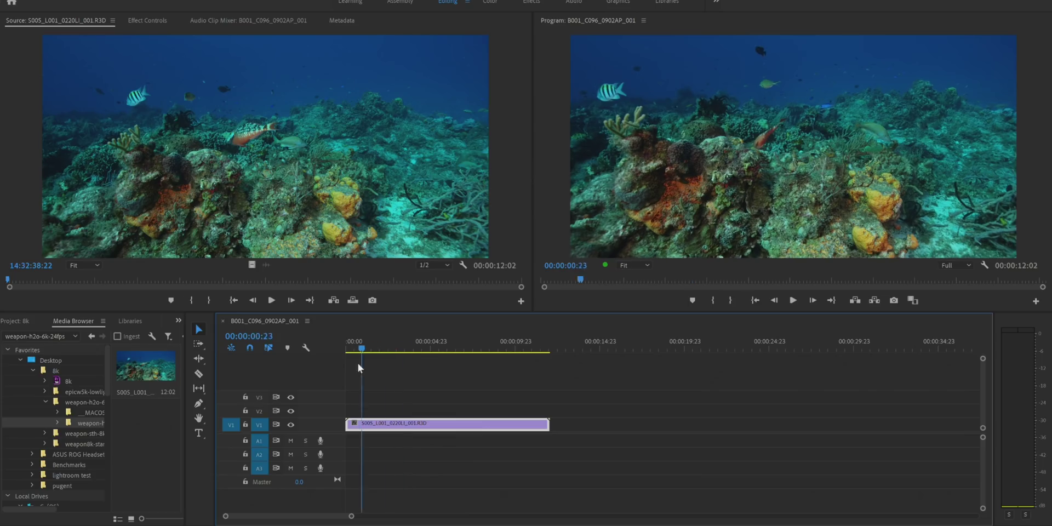
drag(357, 363, 297, 380)
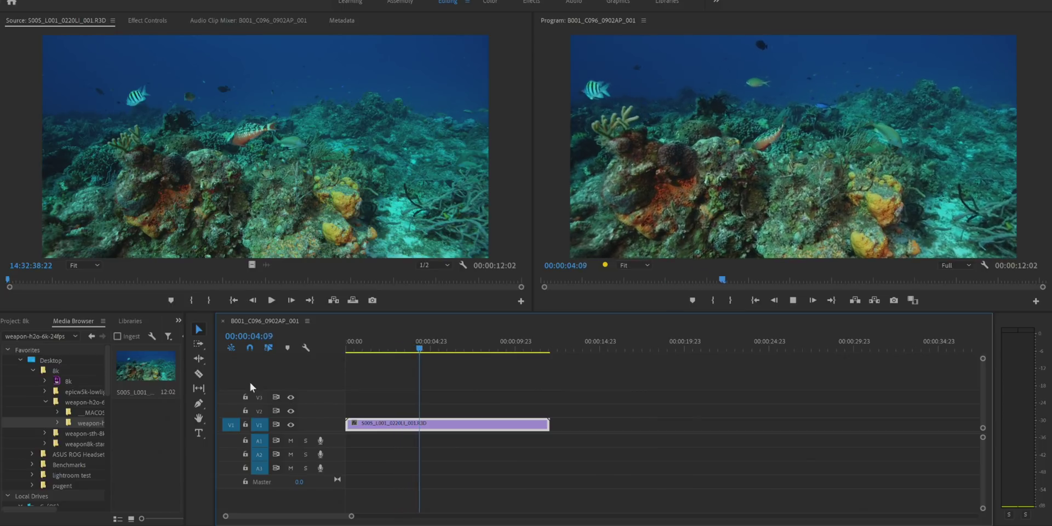
- Play the reef clip from the start at Full resolution, stopping at 00:00:04:09
key(space)
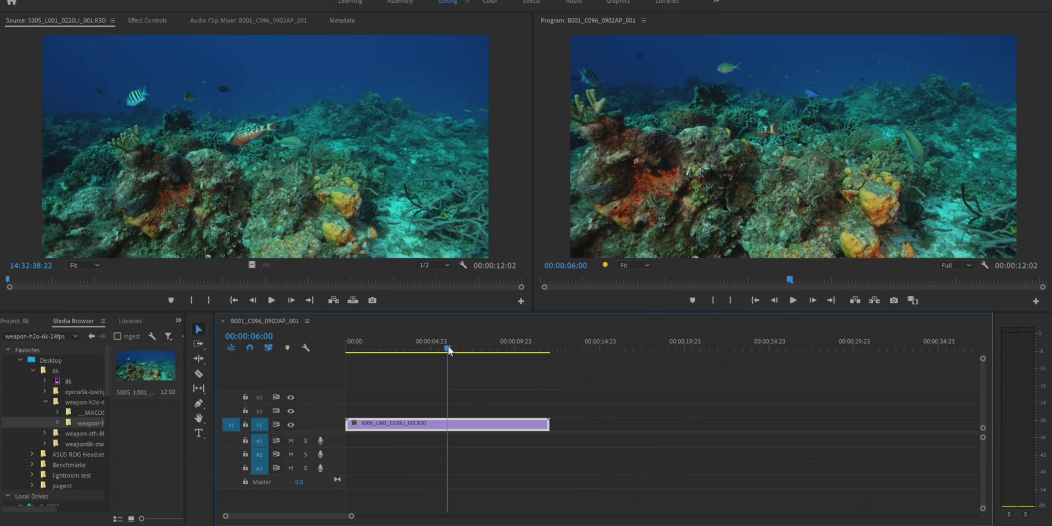
key(Home)
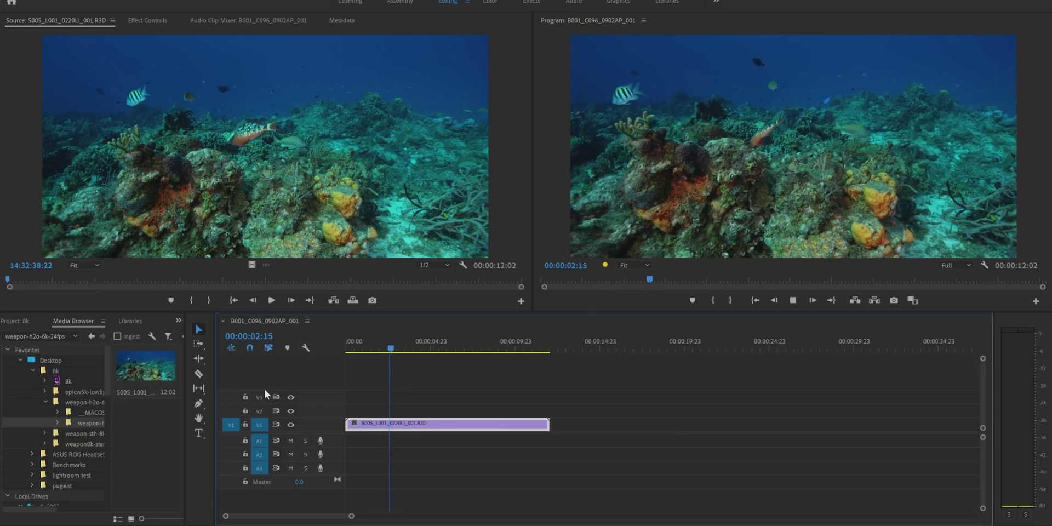
key(space)
- Set playback resolution to 1/2 and play the reef clip from the start through 00:00:12:02
click(962, 265)
click(960, 288)
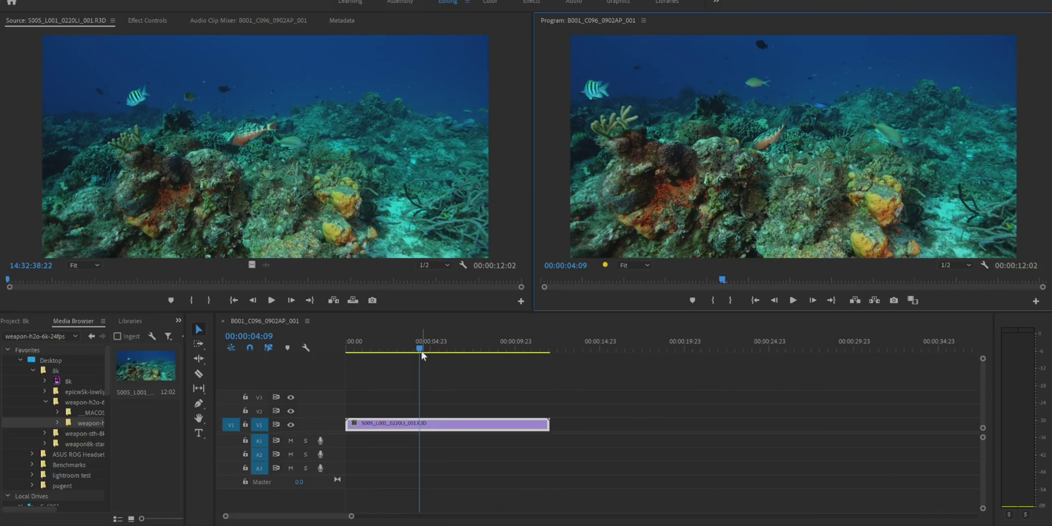
drag(421, 351, 278, 384)
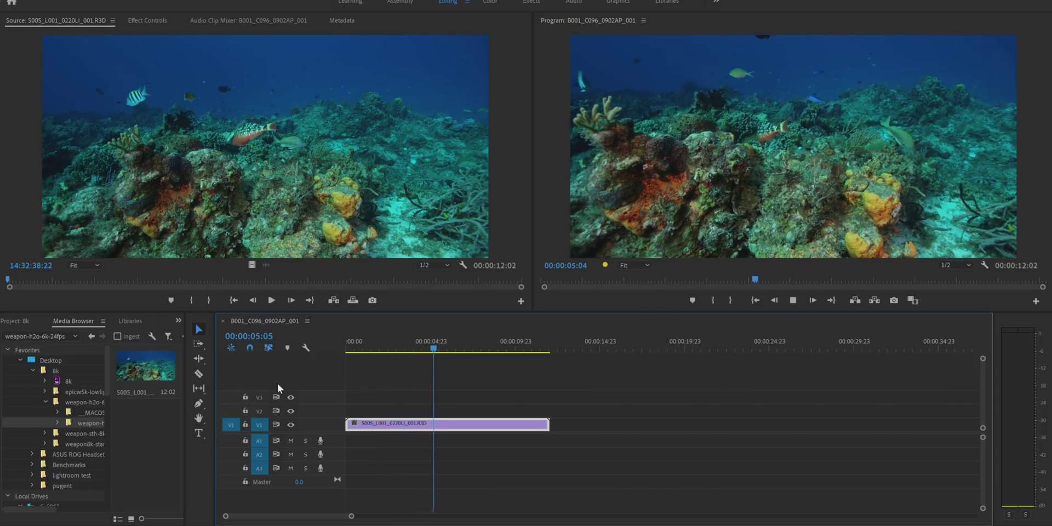
key(space)
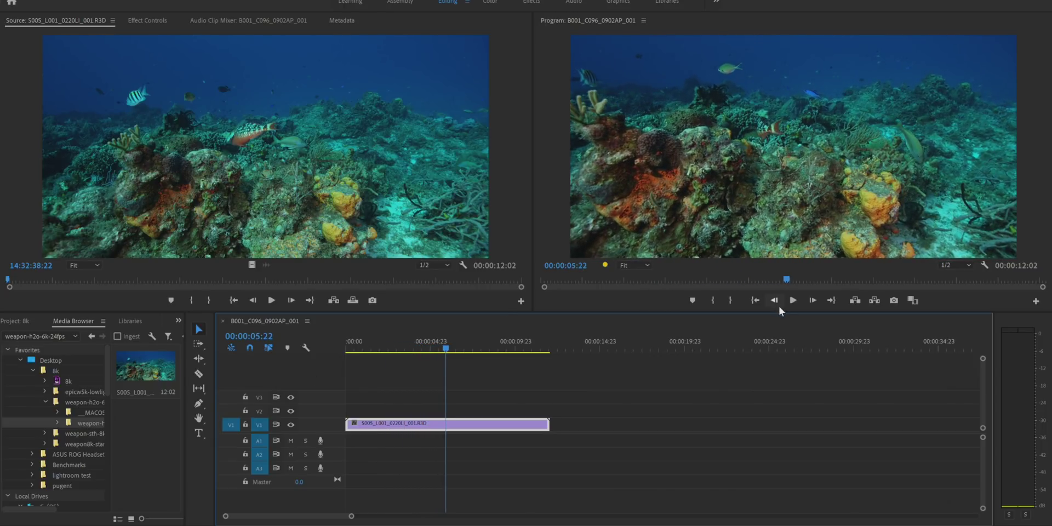
drag(446, 346, 316, 379)
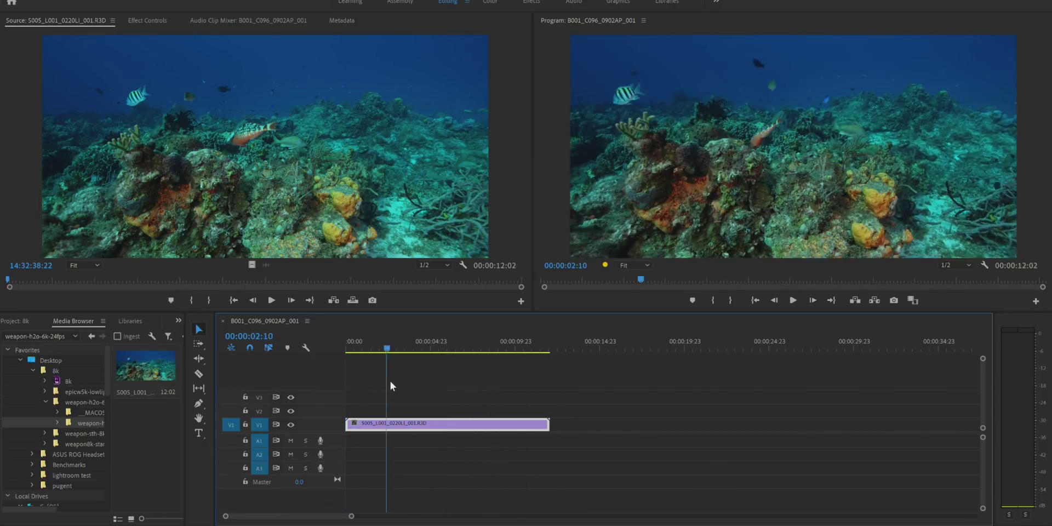
key(space)
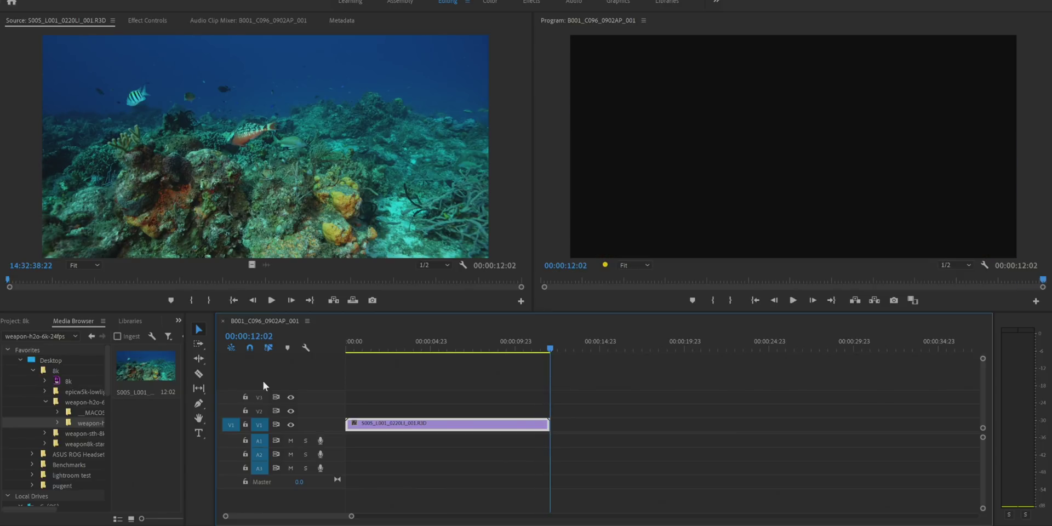
key(Home)
key(space)
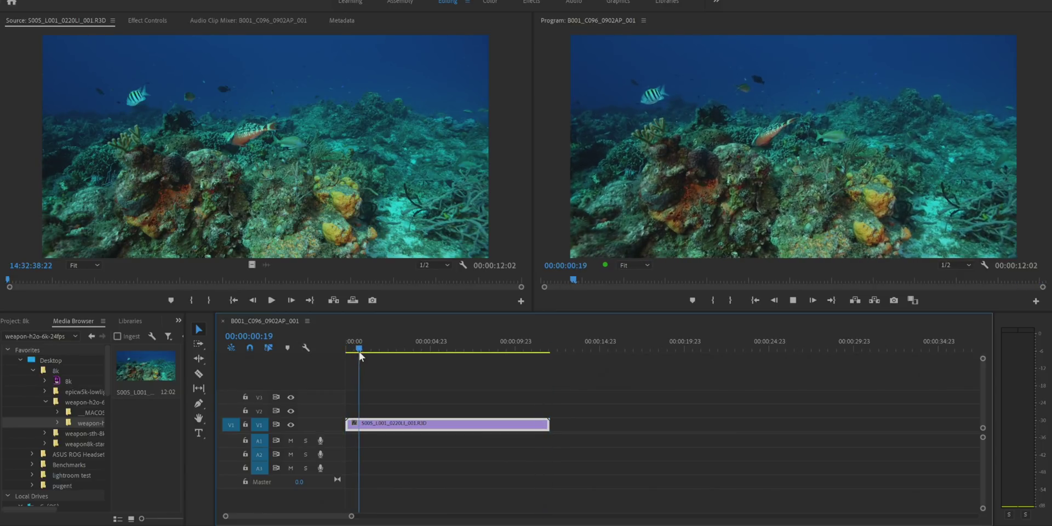
drag(359, 351, 284, 393)
- Play the reef clip at 1/4 resolution until 00:00:10:22, then delete it from the timeline
click(945, 268)
click(954, 292)
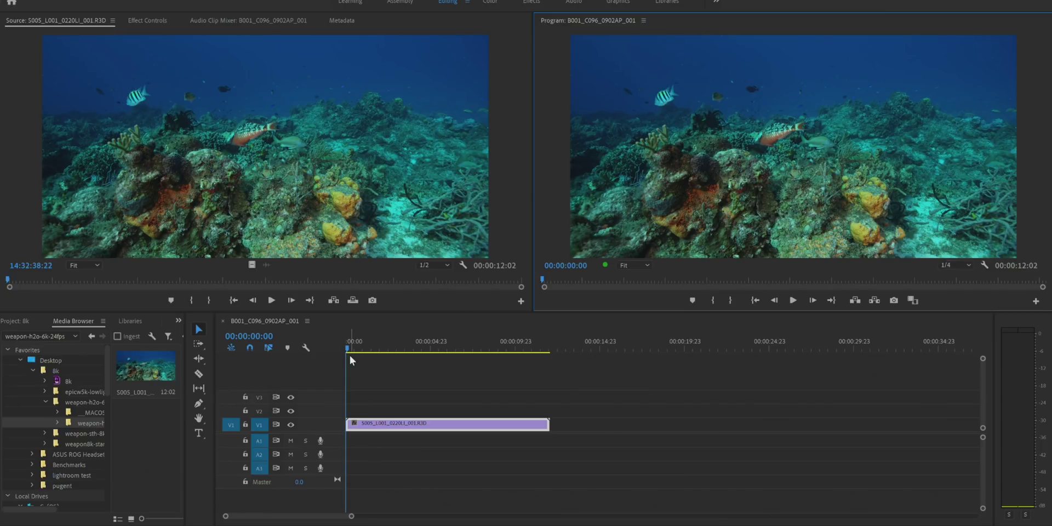
drag(349, 354, 265, 395)
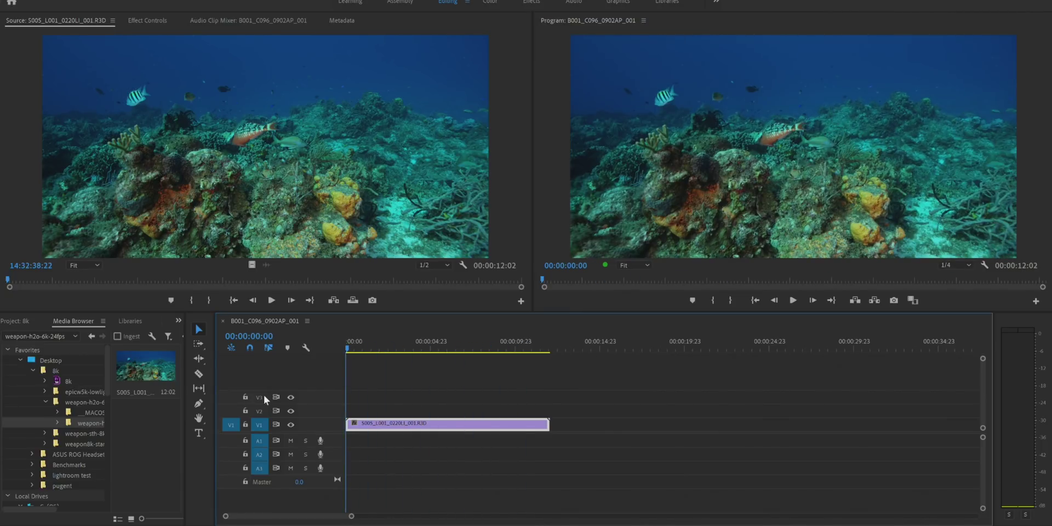
key(space)
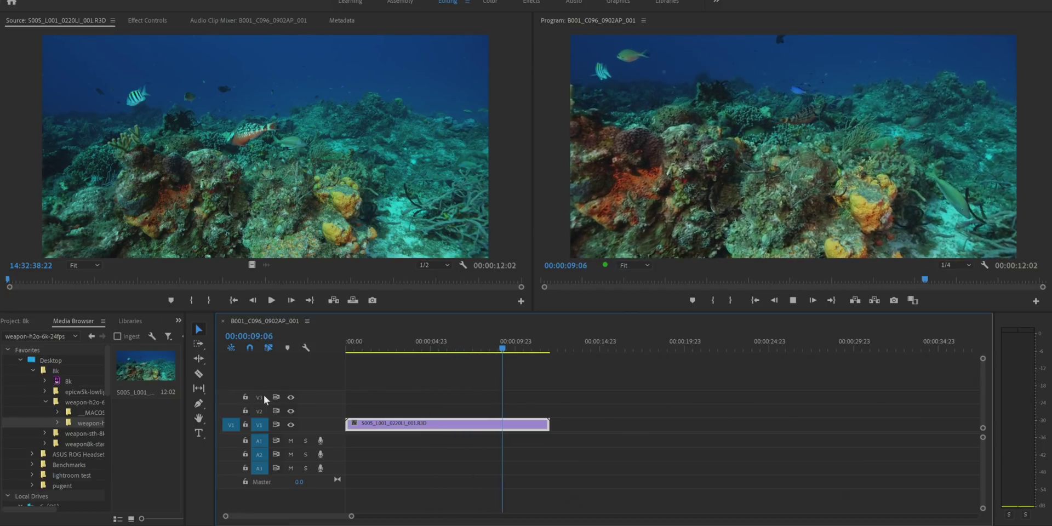
key(space)
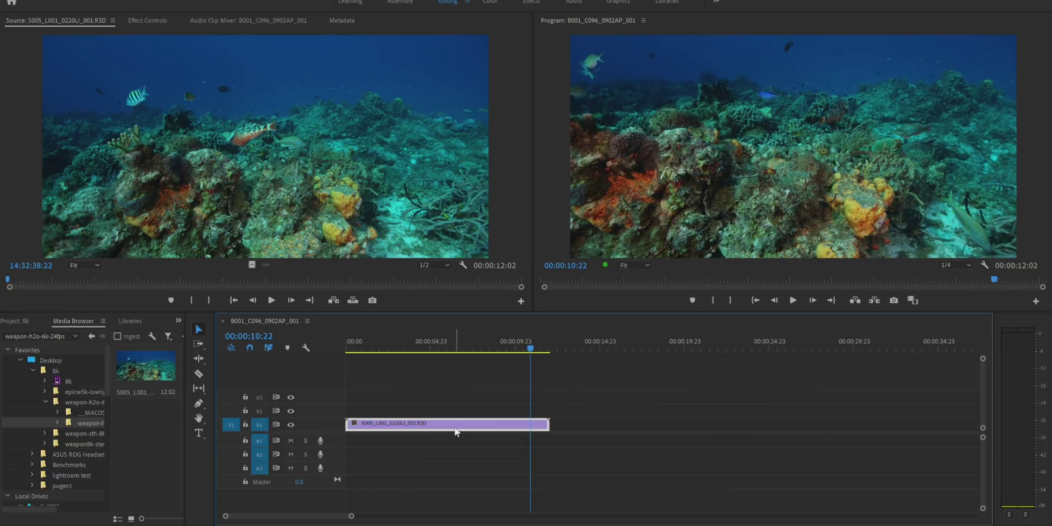
key(Delete)
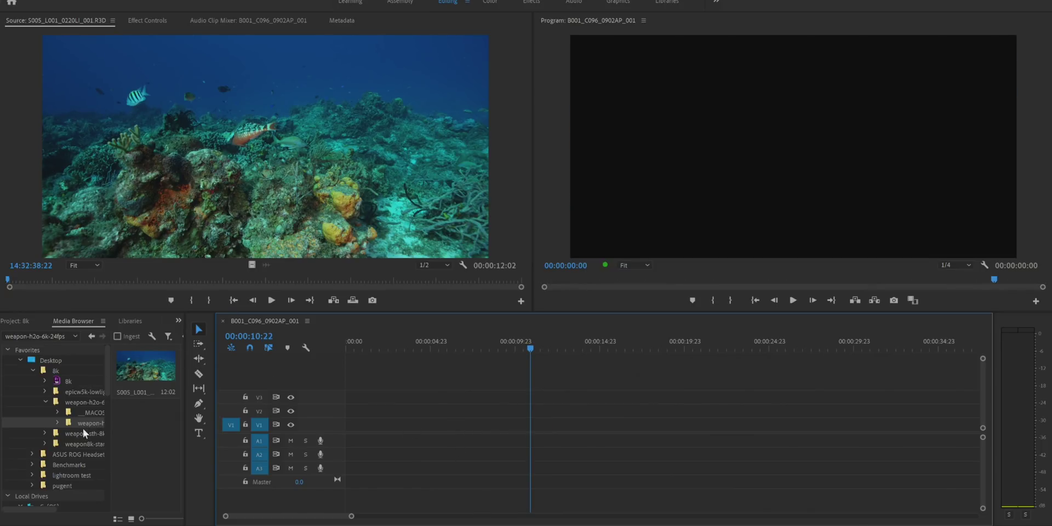
- Place G004_C010_0314CF_001.R3D from epicw5k-lowlight on V1, changing sequence settings to match it
click(58, 390)
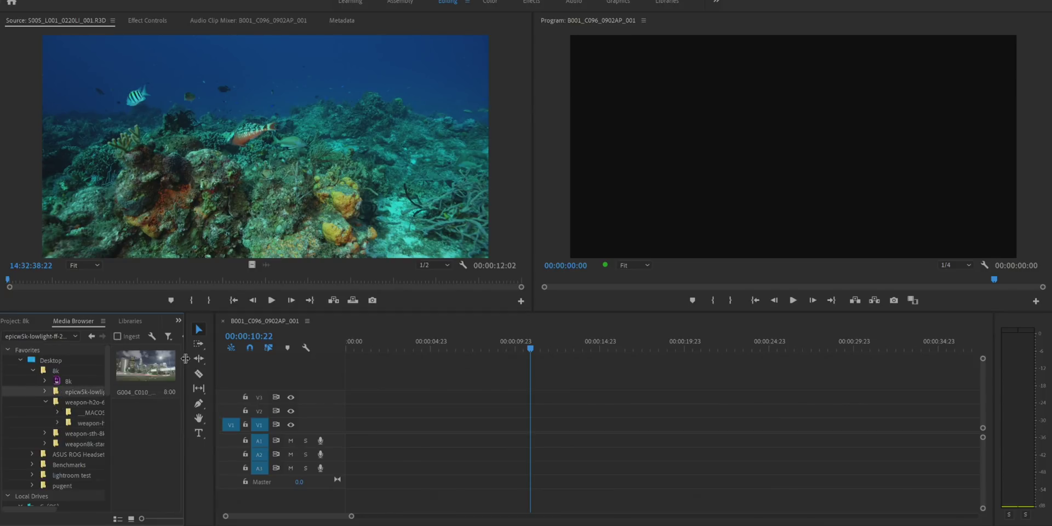
click(154, 370)
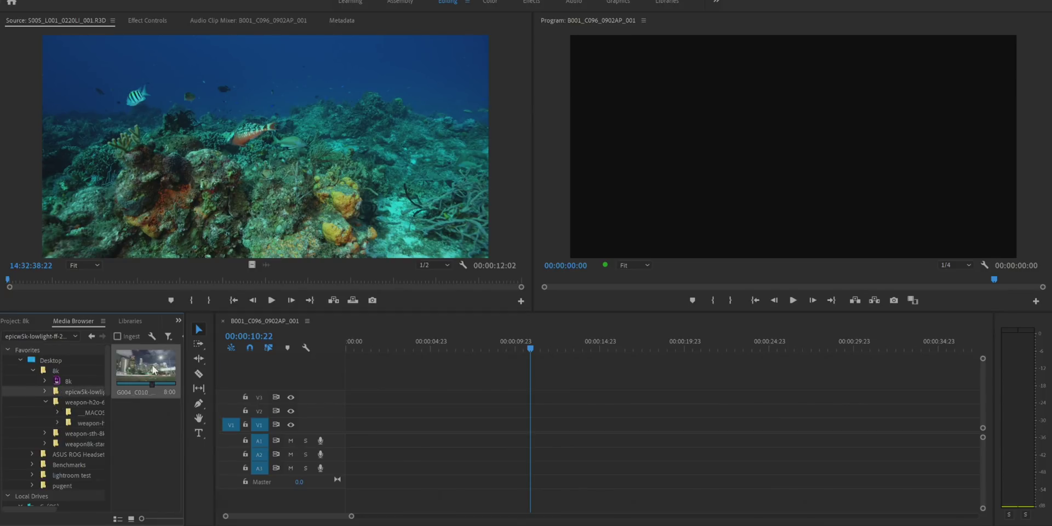
double_click(154, 370)
drag(141, 363, 354, 434)
click(543, 281)
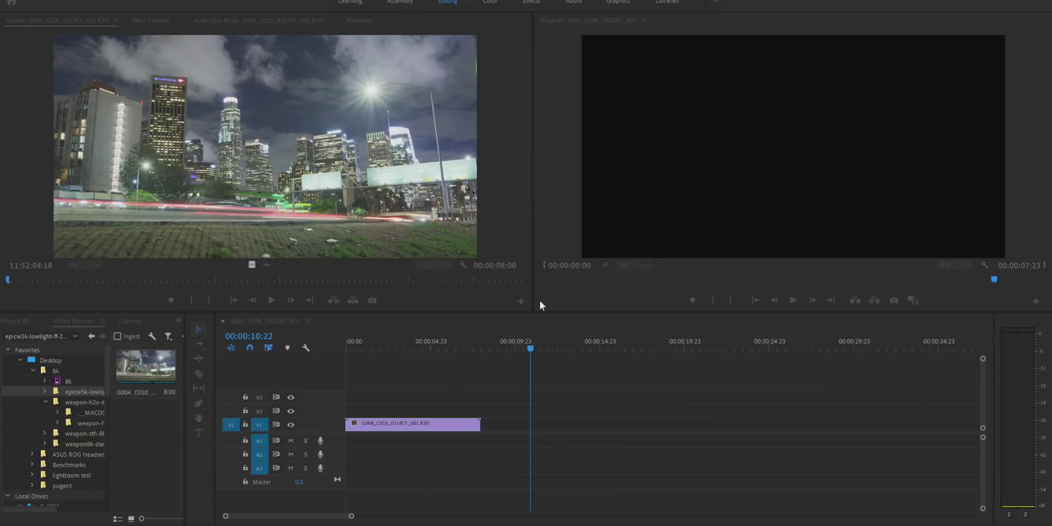
drag(530, 347, 263, 429)
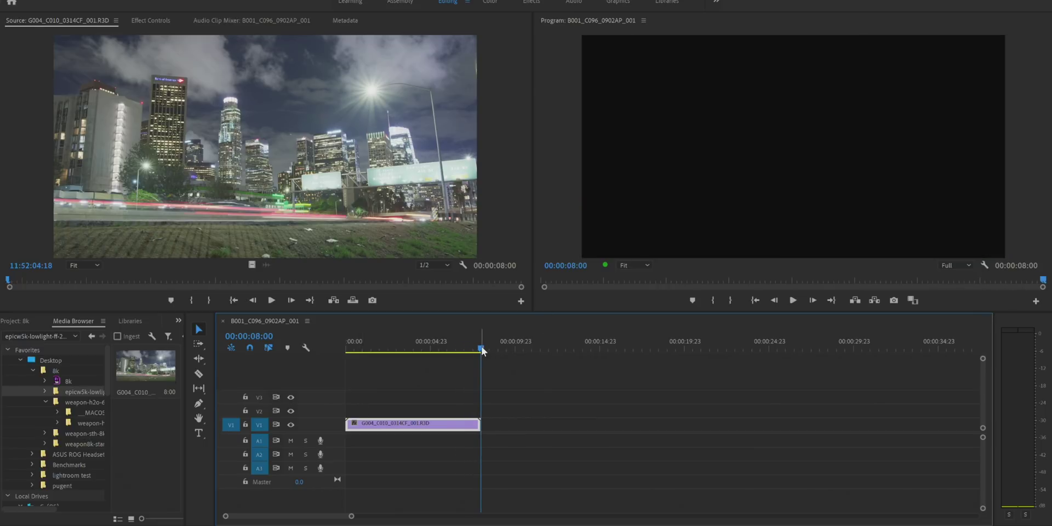
- Replay the night city clip from 00:00:00:00 at Full resolution, stopping around 00:00:07:16
drag(483, 351, 210, 389)
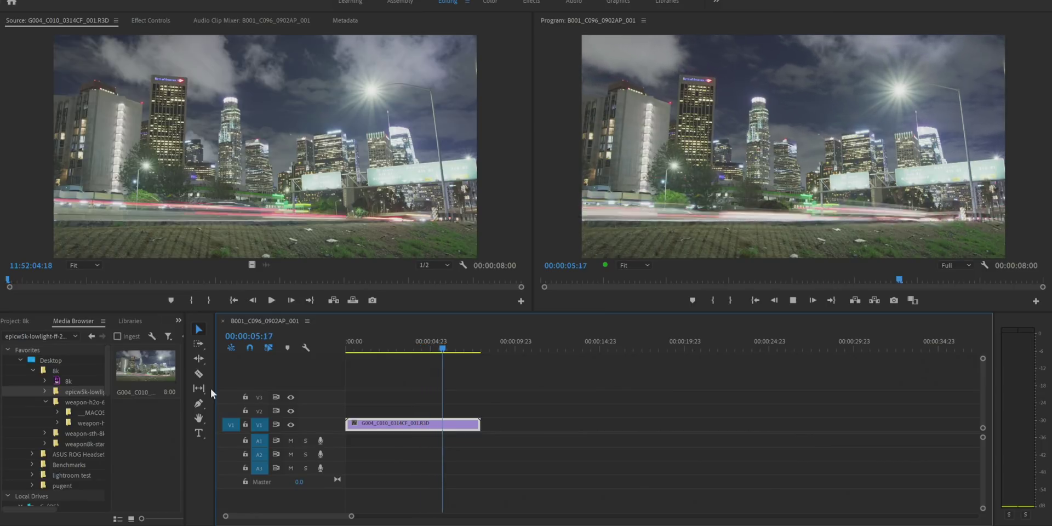
key(space)
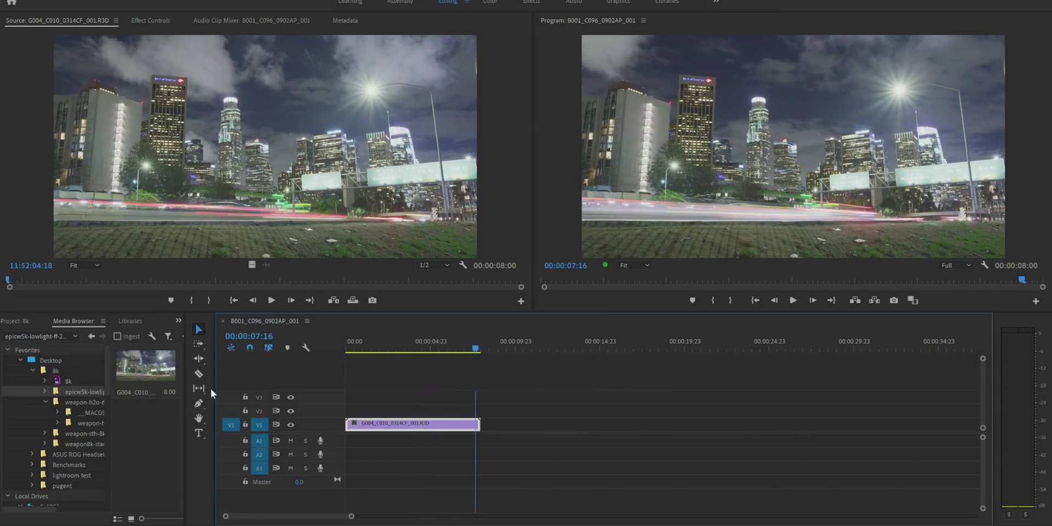